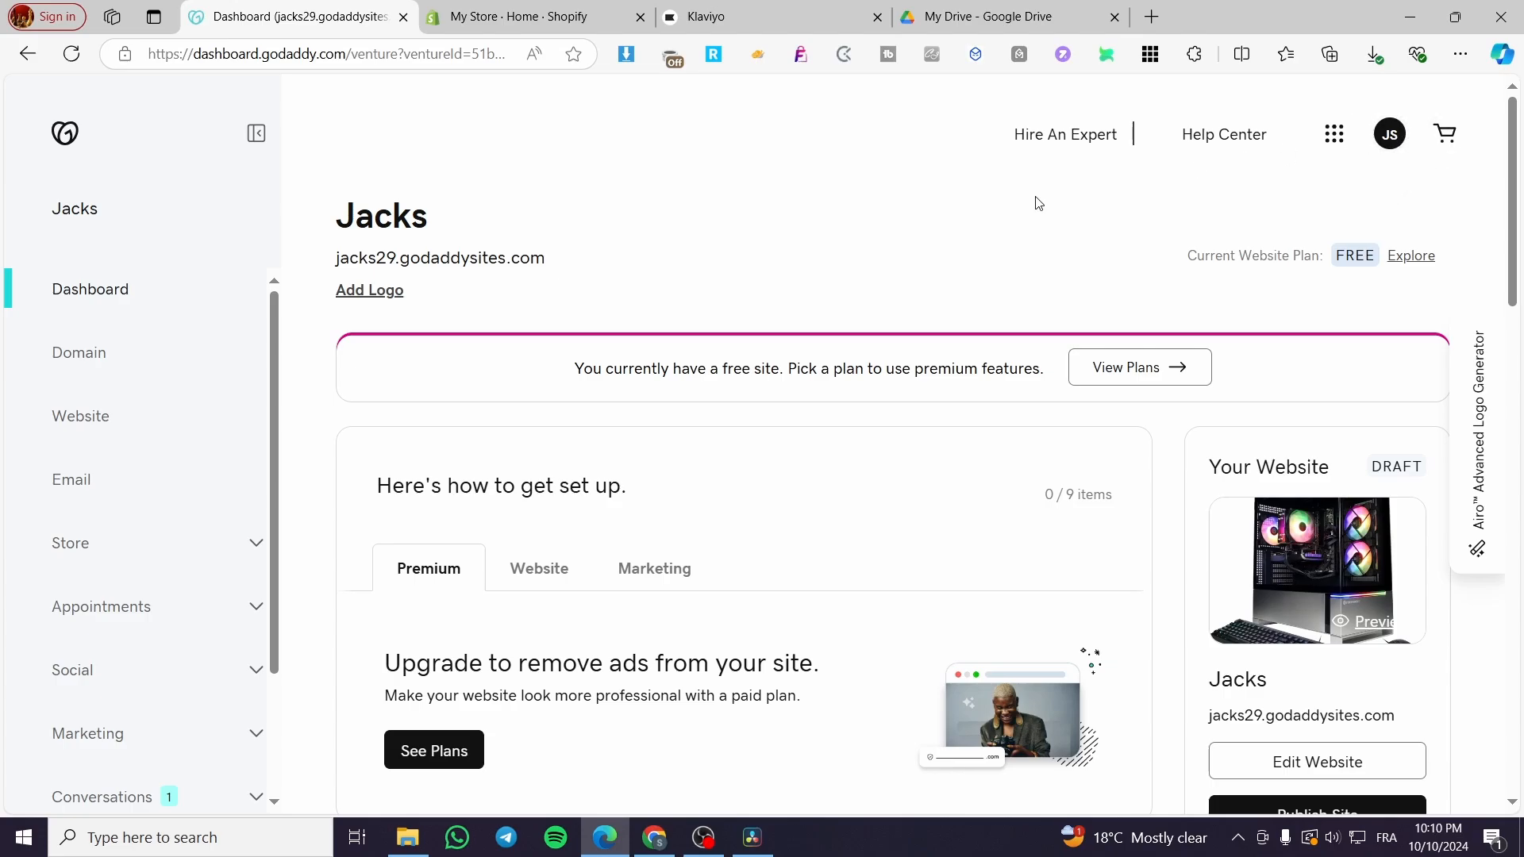
Open the Jacks website in the site editor and look over the home page's header and photo gallery.
scroll(892, 486, down, 5)
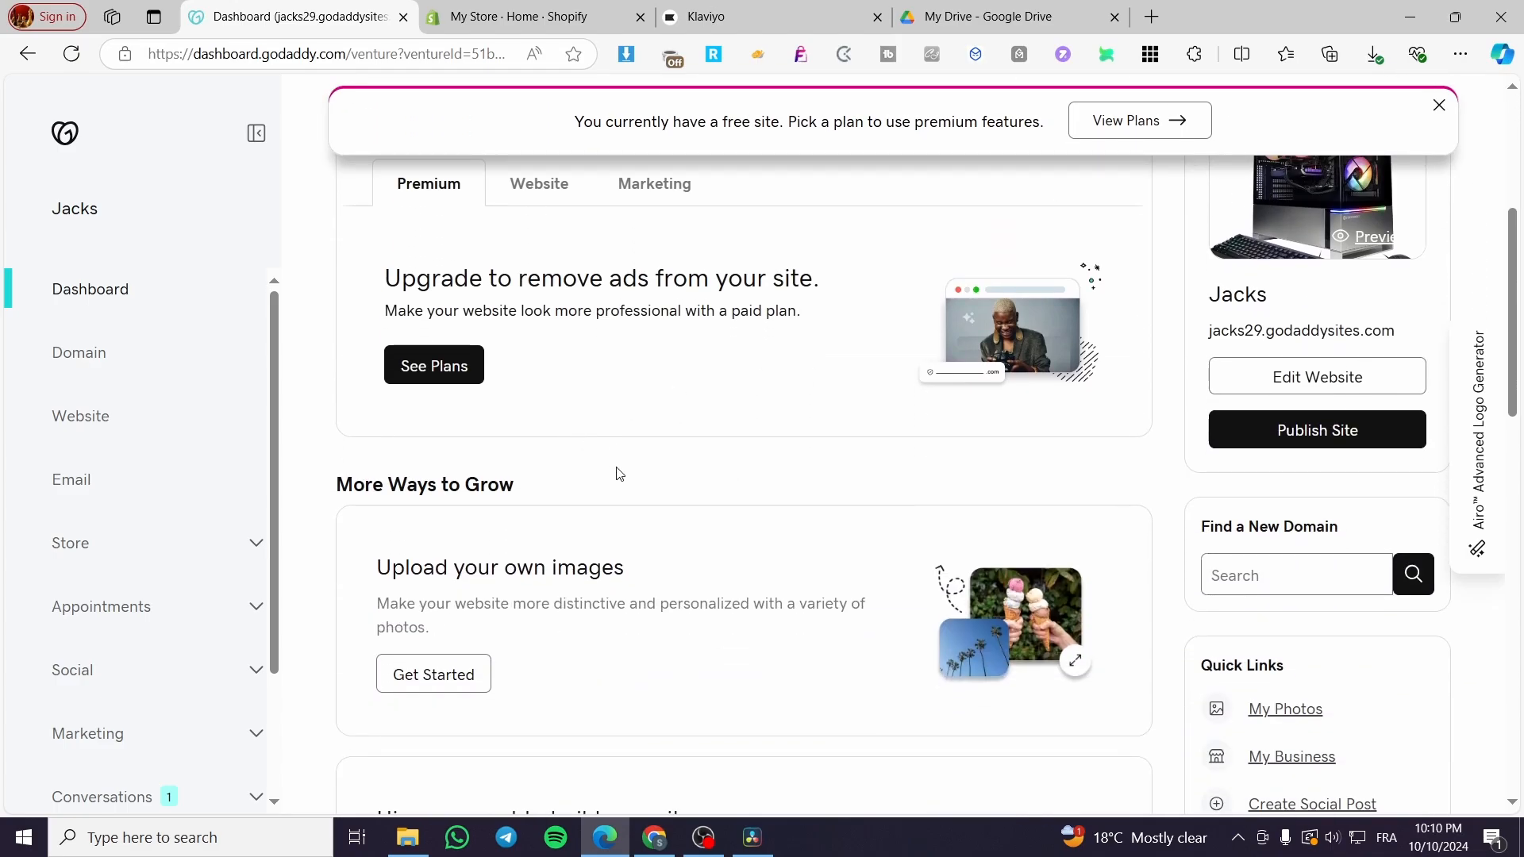
scroll(619, 474, up, 4)
click(1283, 673)
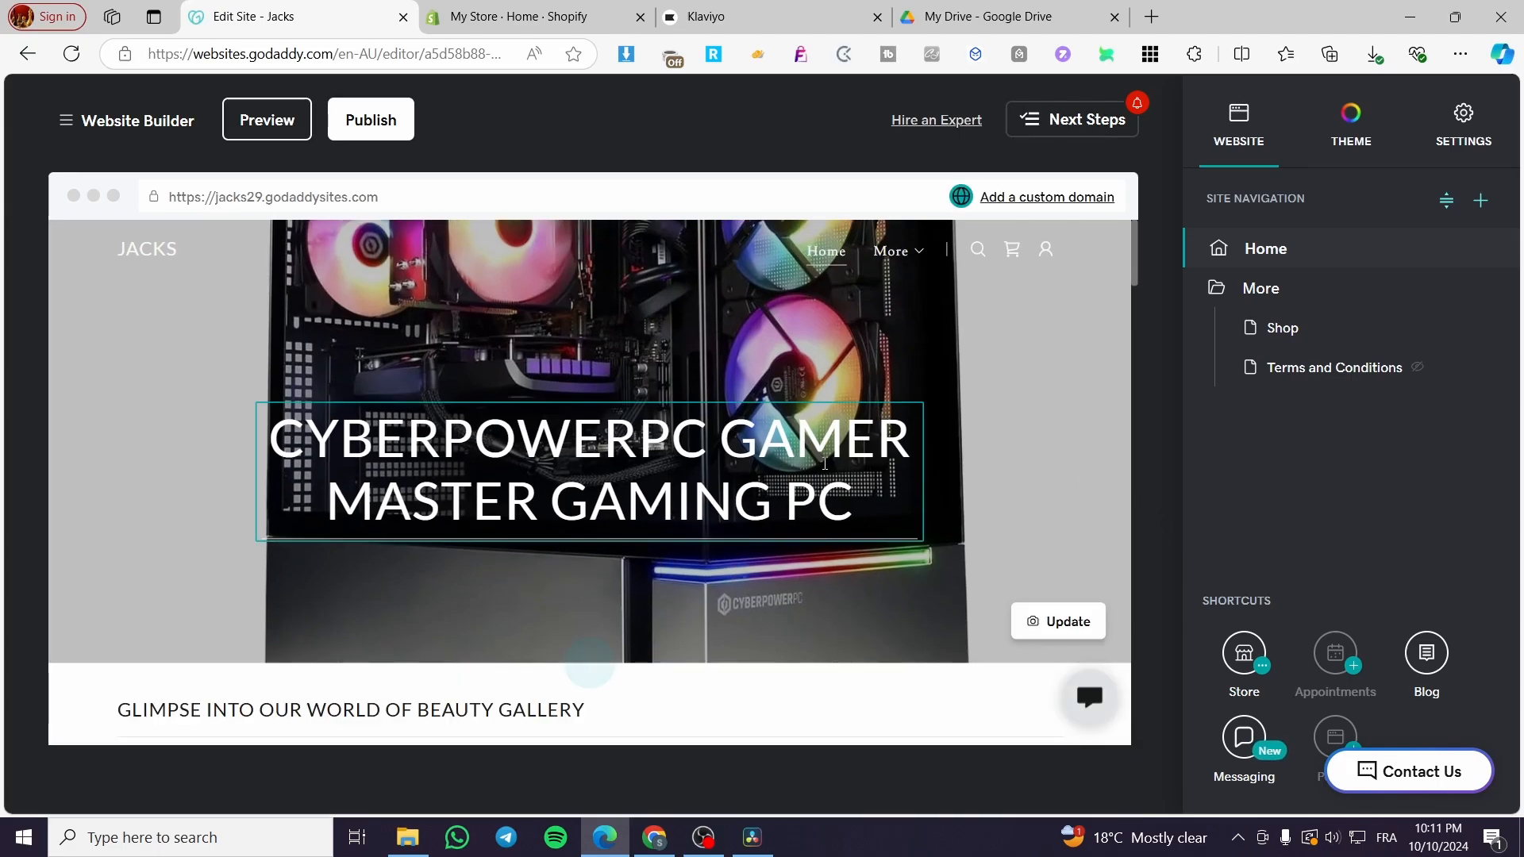
scroll(565, 598, down, 4)
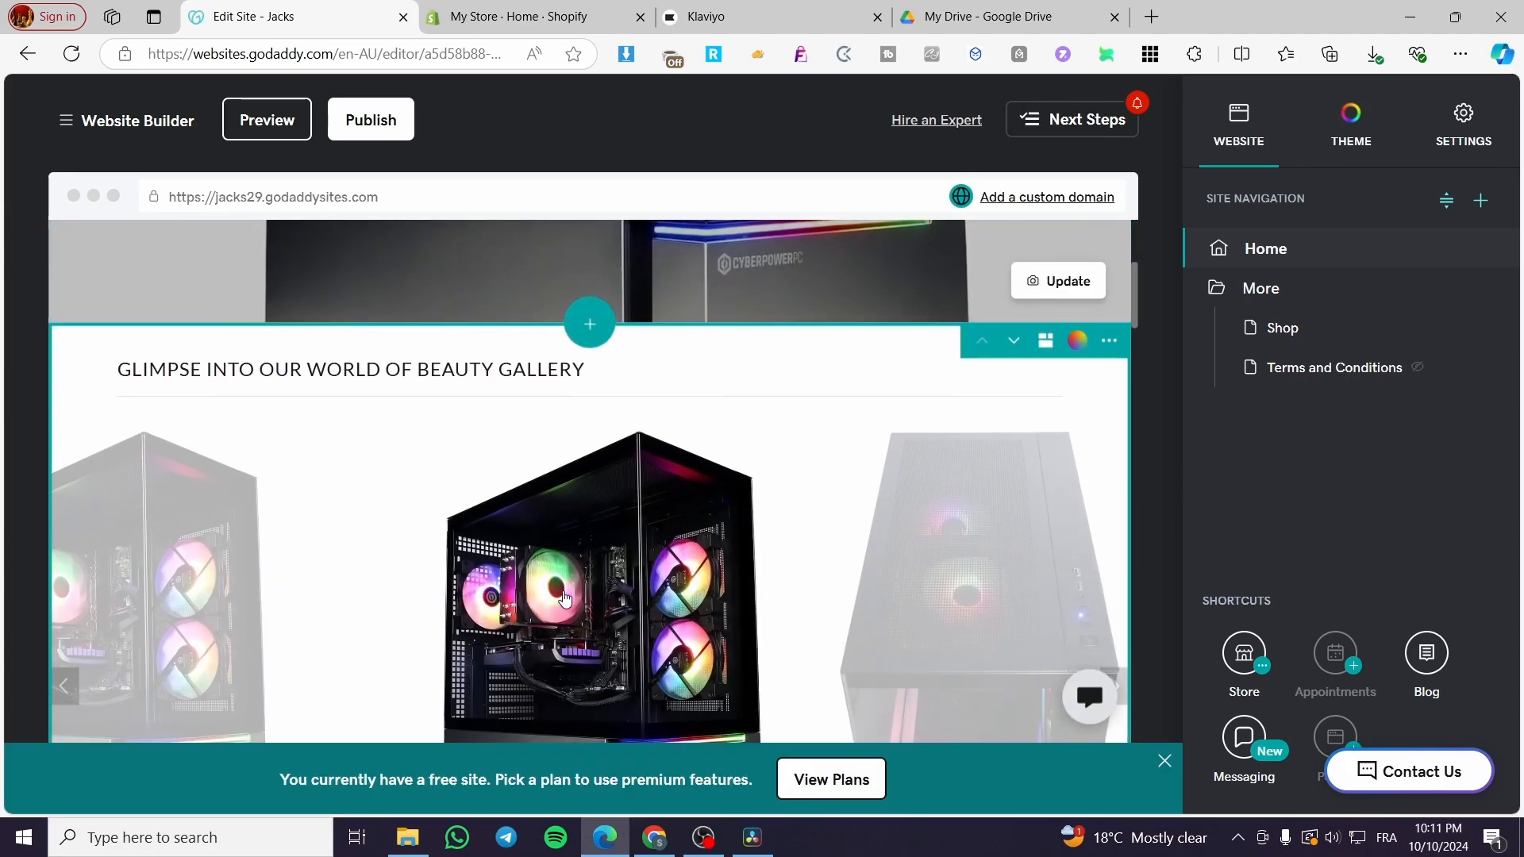
scroll(565, 598, down, 15)
scroll(687, 551, up, 13)
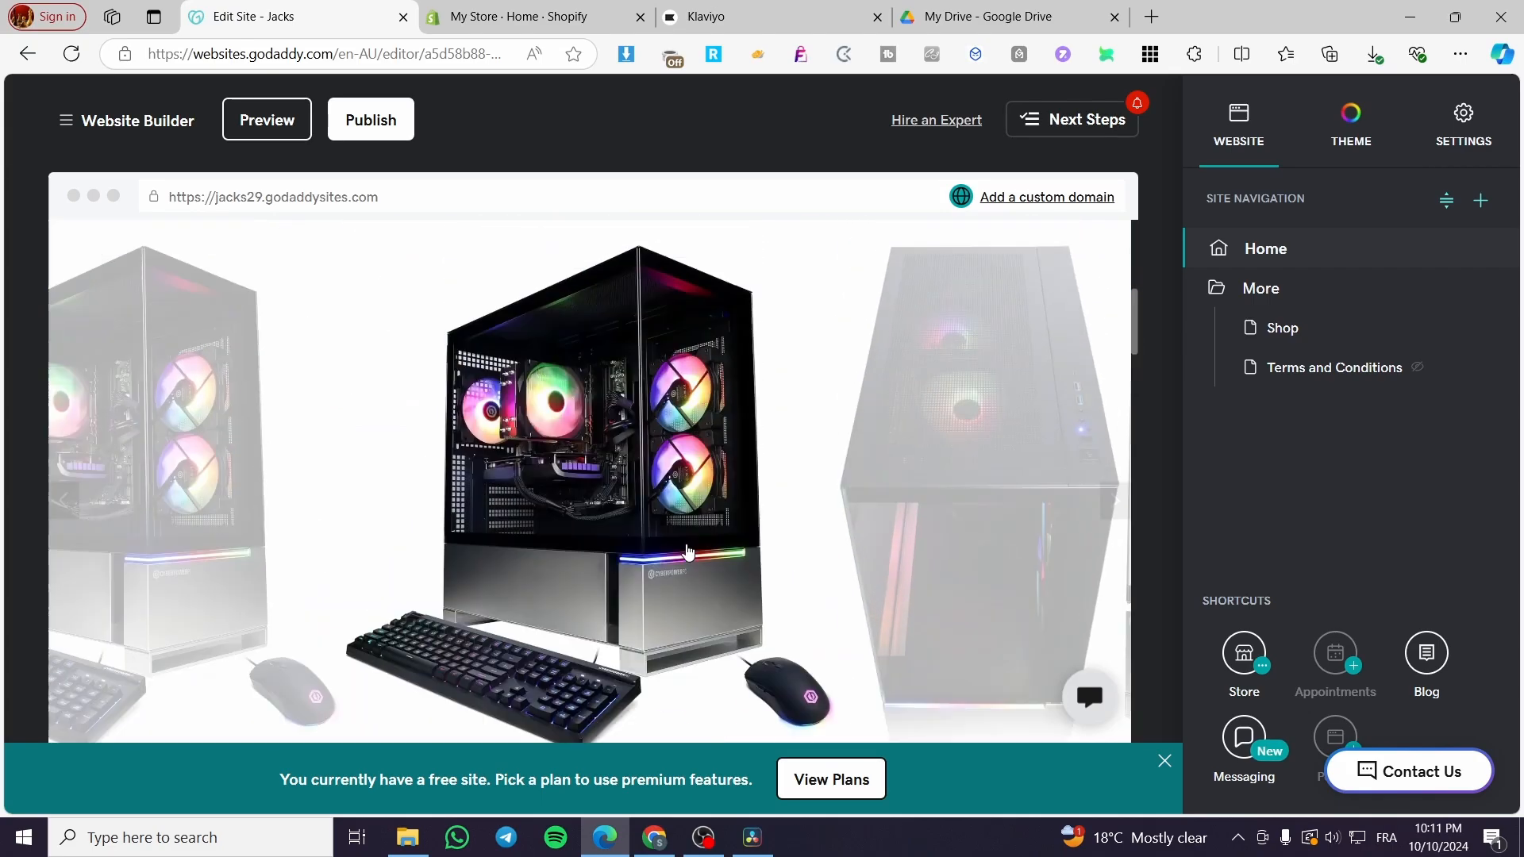
scroll(687, 551, up, 1)
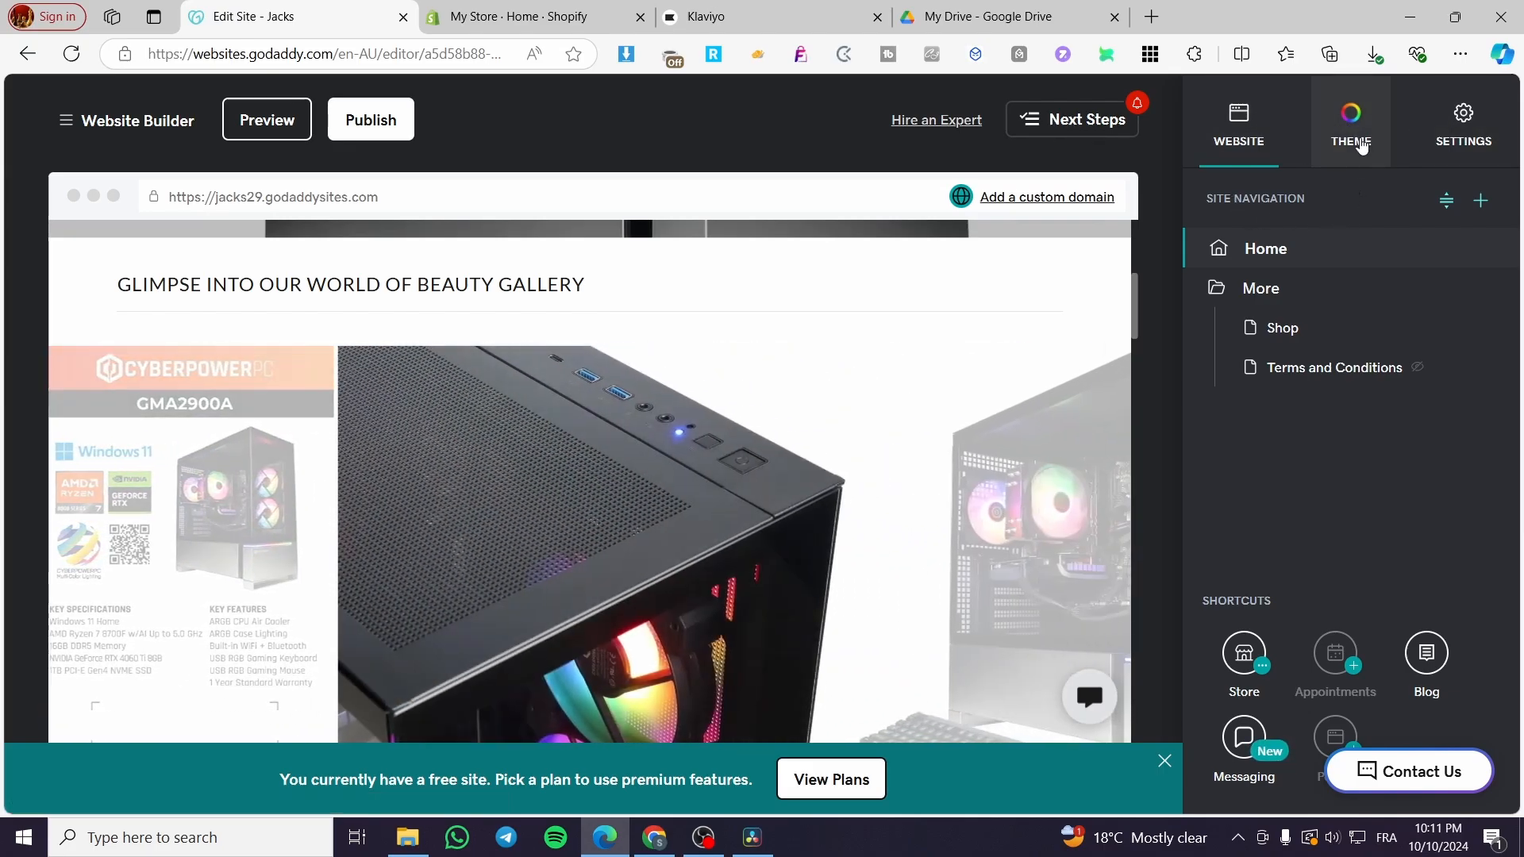
Examine the site's theme color options, including matching colors, the custom color and the light-to-dark paint setting.
click(1364, 117)
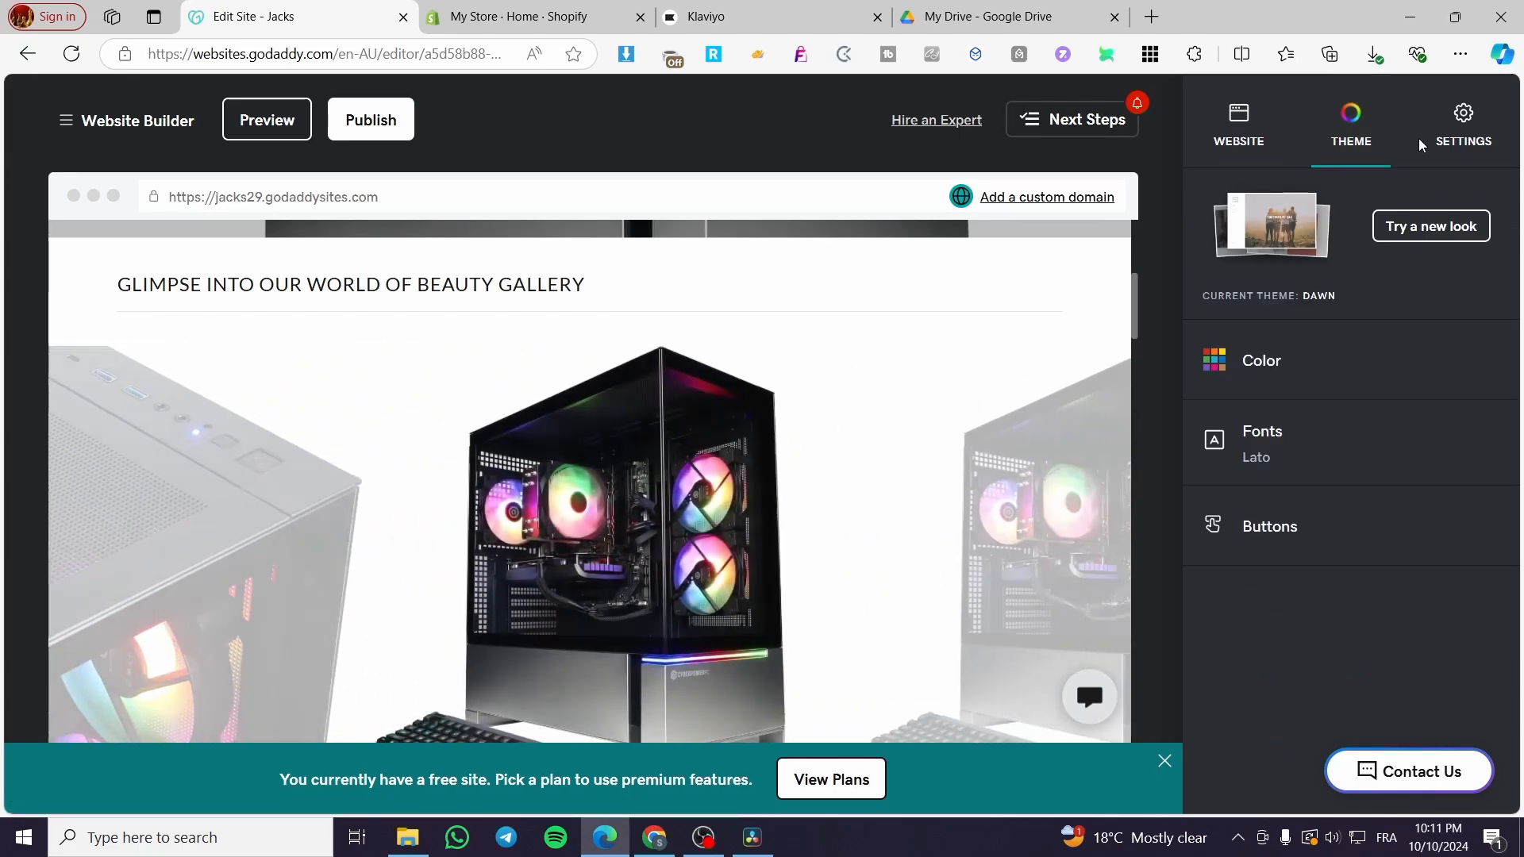
click(1463, 116)
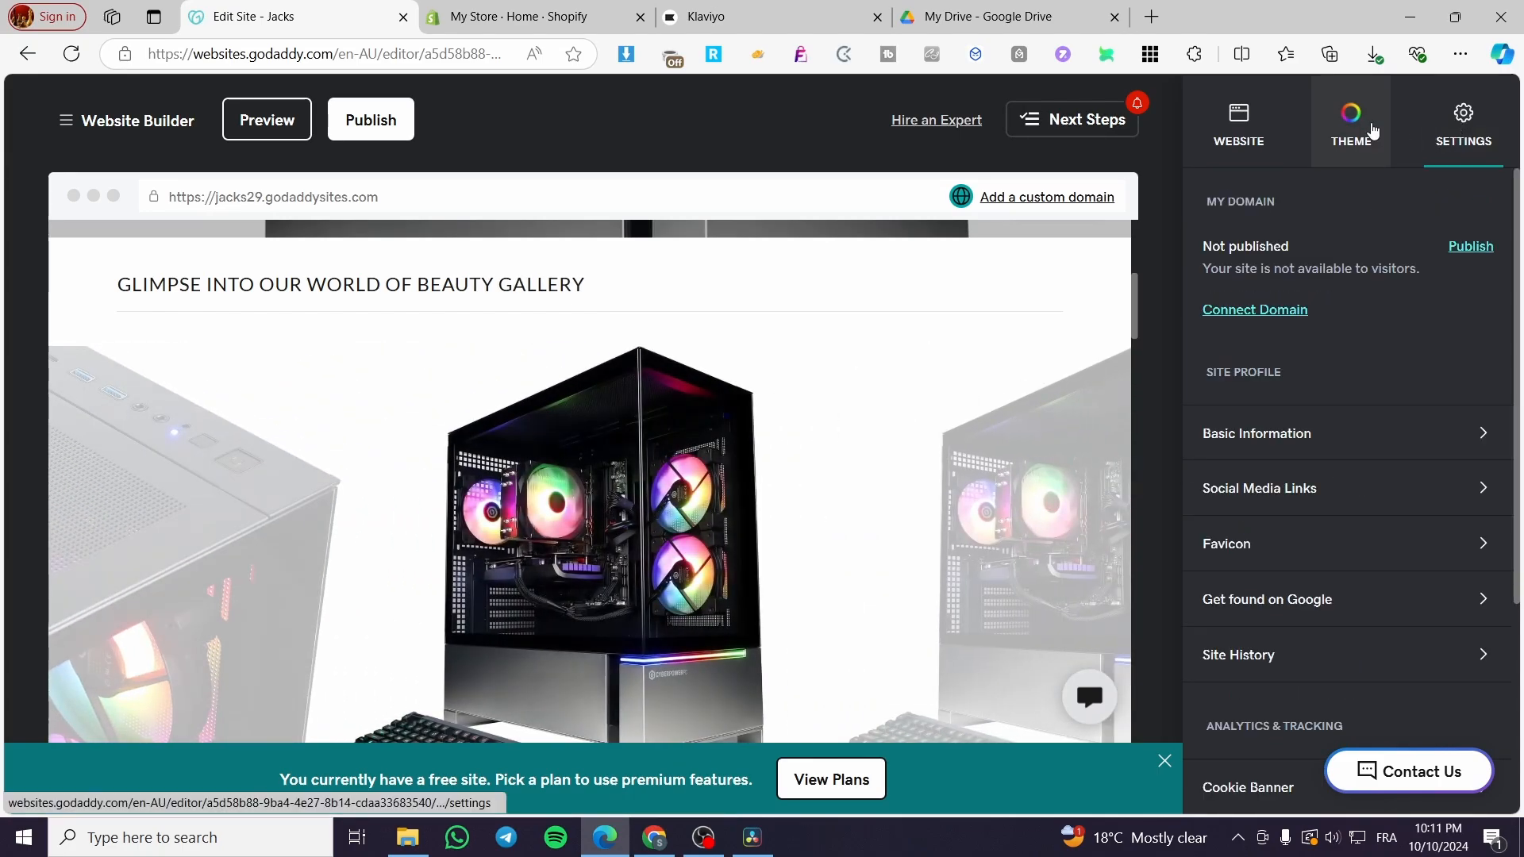
click(1353, 127)
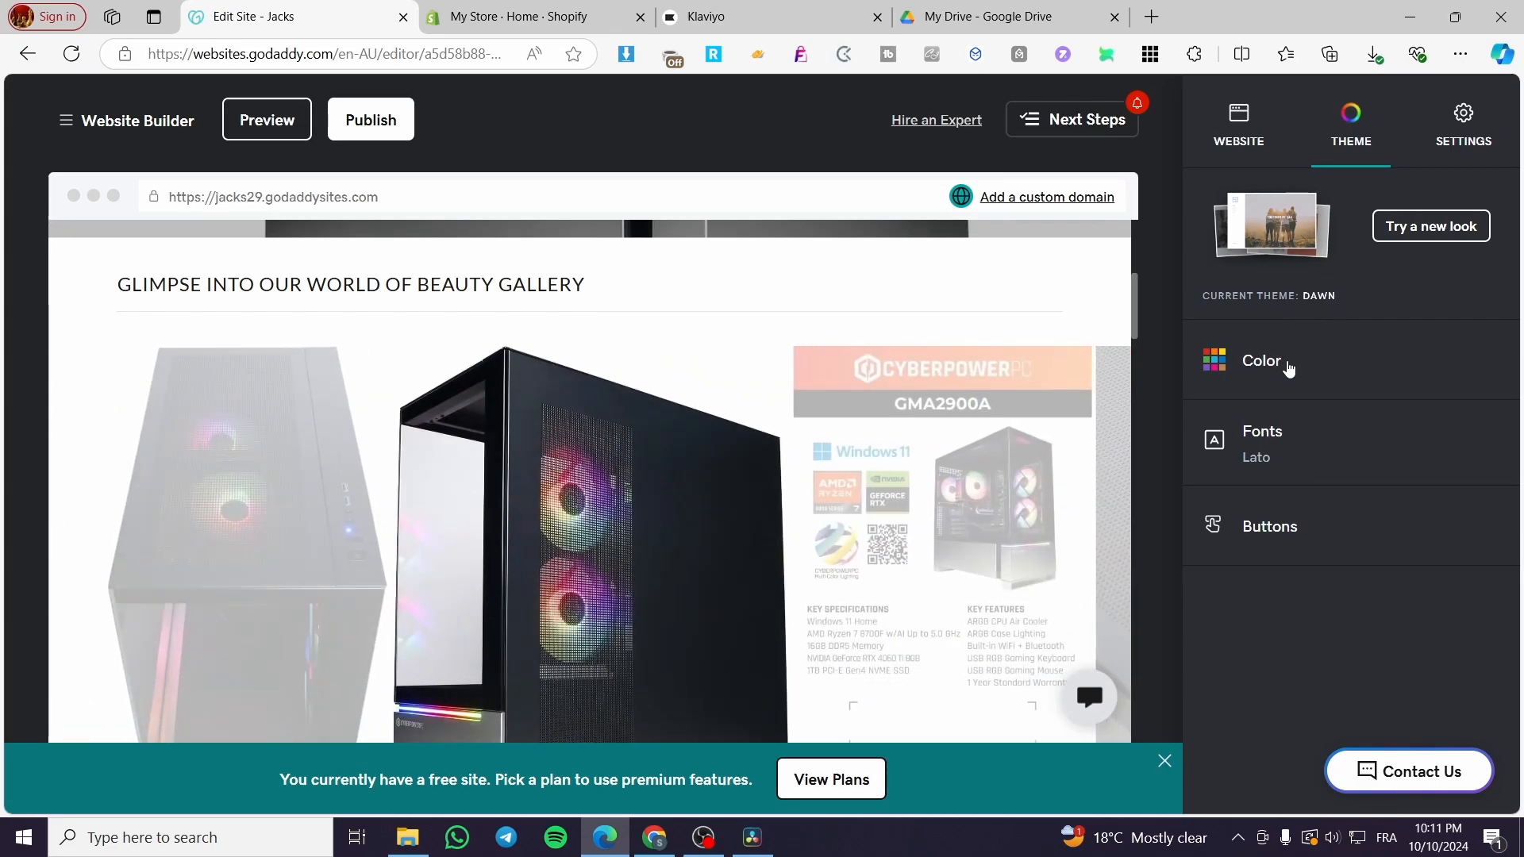
click(1287, 368)
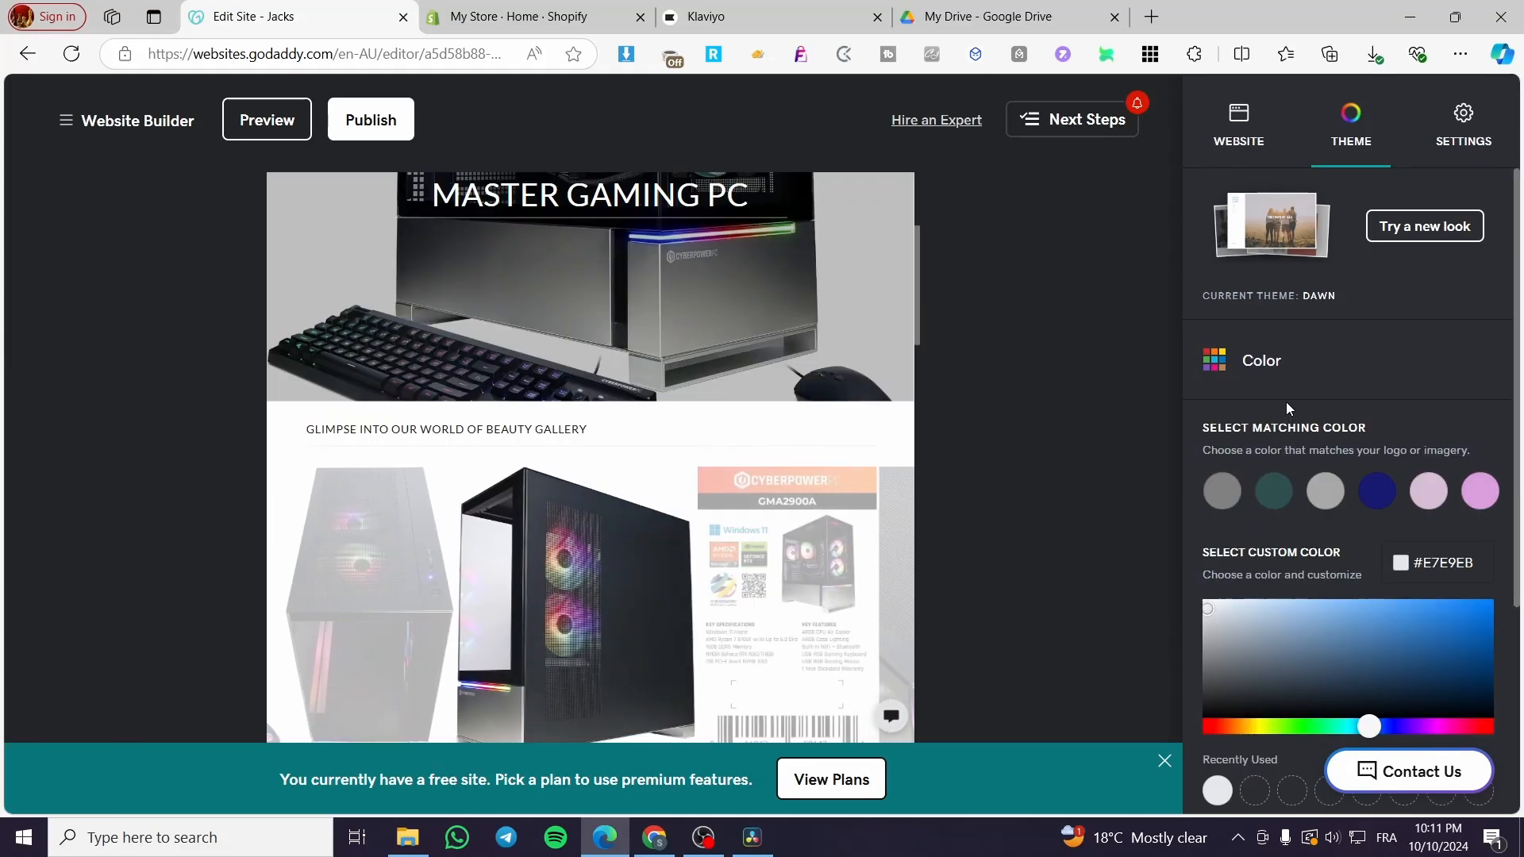
scroll(1386, 504, down, 3)
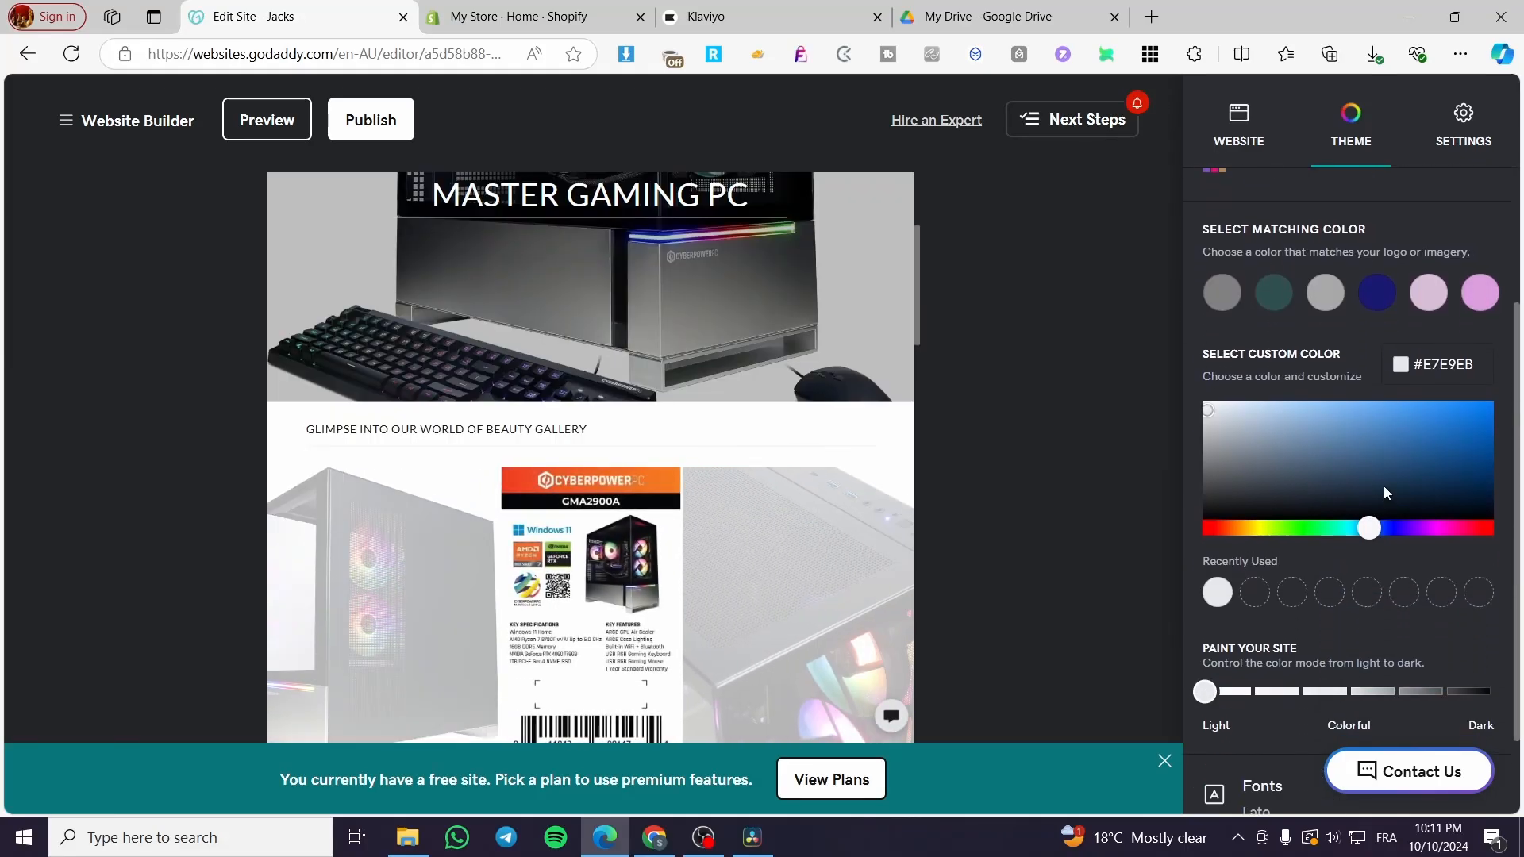
scroll(1385, 495, down, 2)
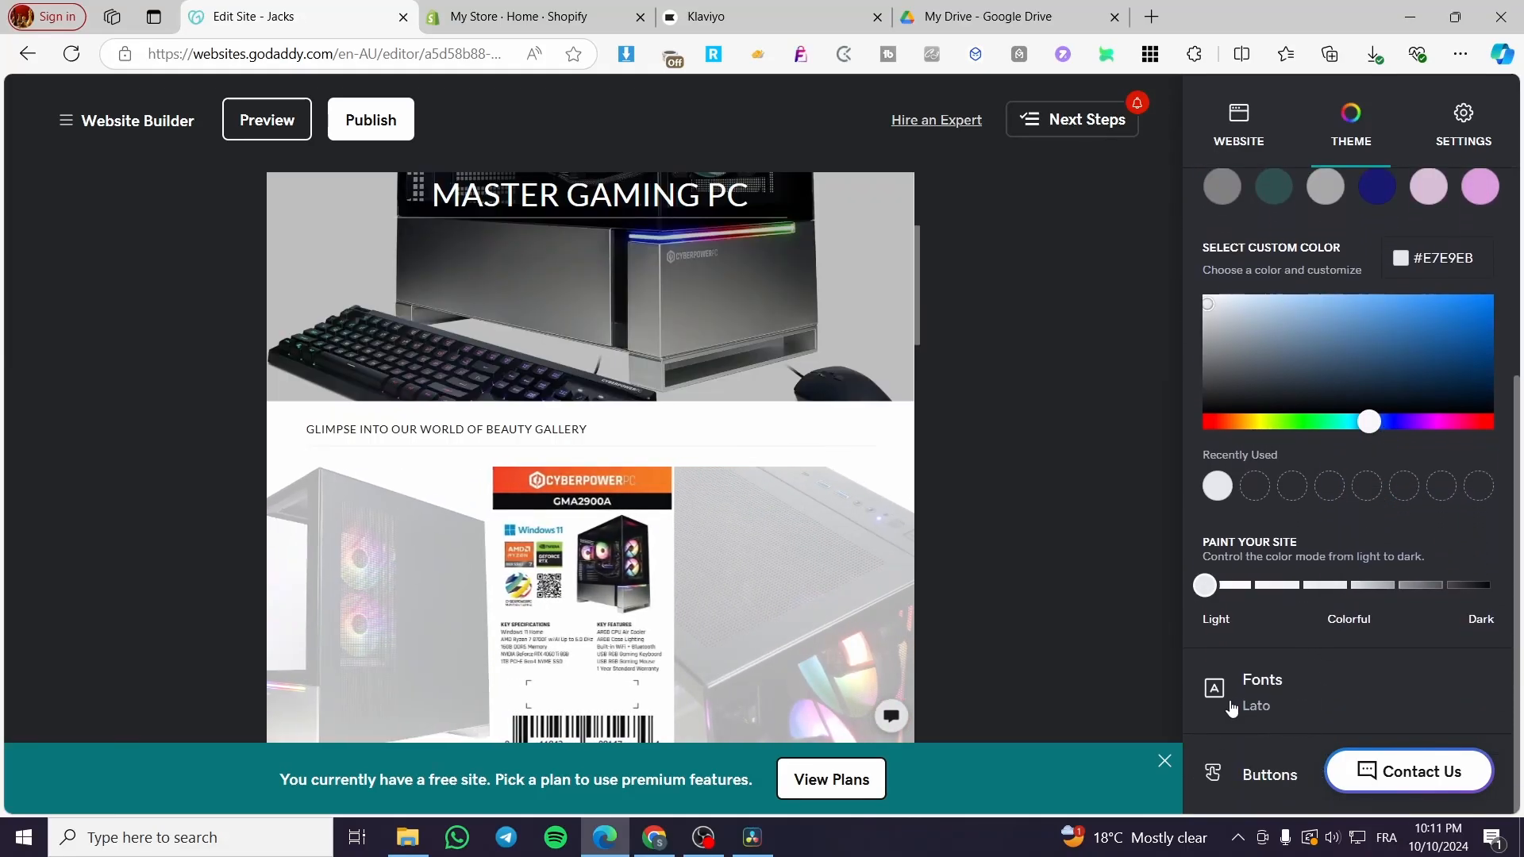
scroll(1343, 533, up, 3)
scroll(1336, 637, down, 3)
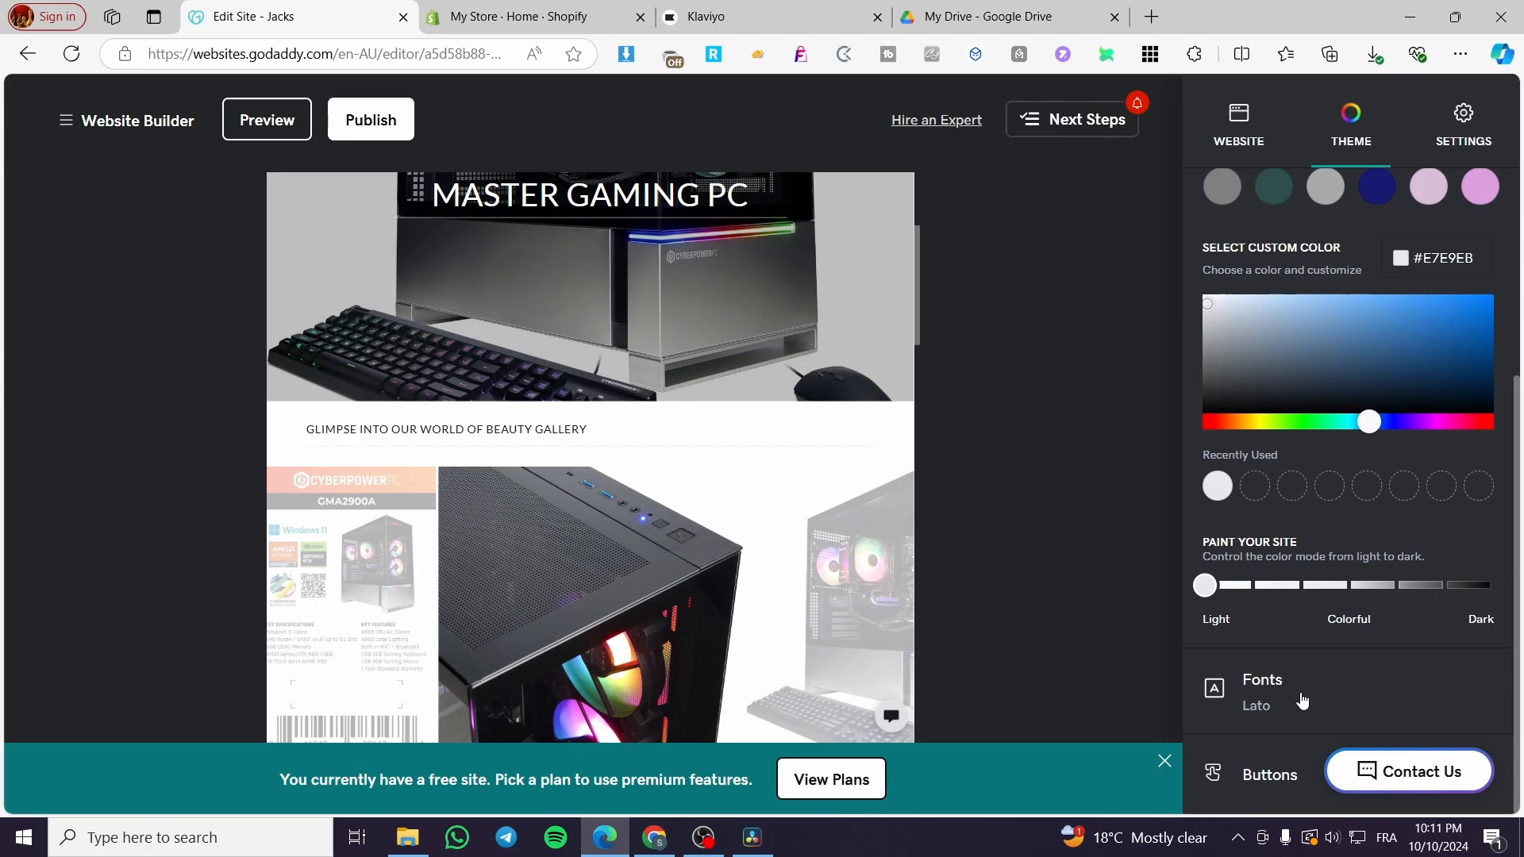
Review the theme's primary and secondary font choices and the available font pairings, then collapse the font options.
click(1303, 700)
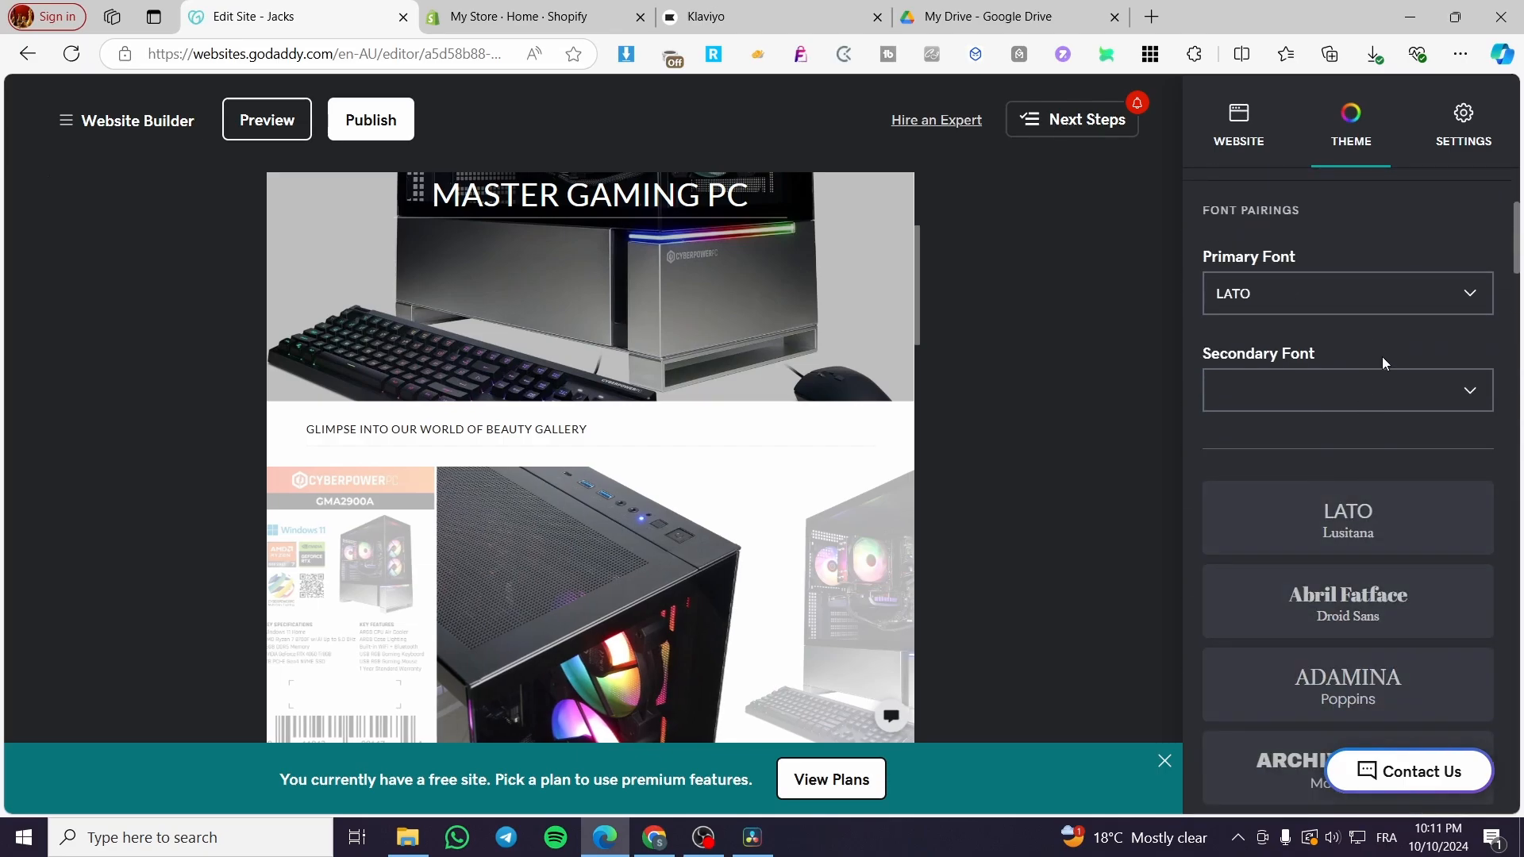
scroll(1395, 398, down, 5)
scroll(1404, 443, up, 3)
scroll(1404, 443, up, 1)
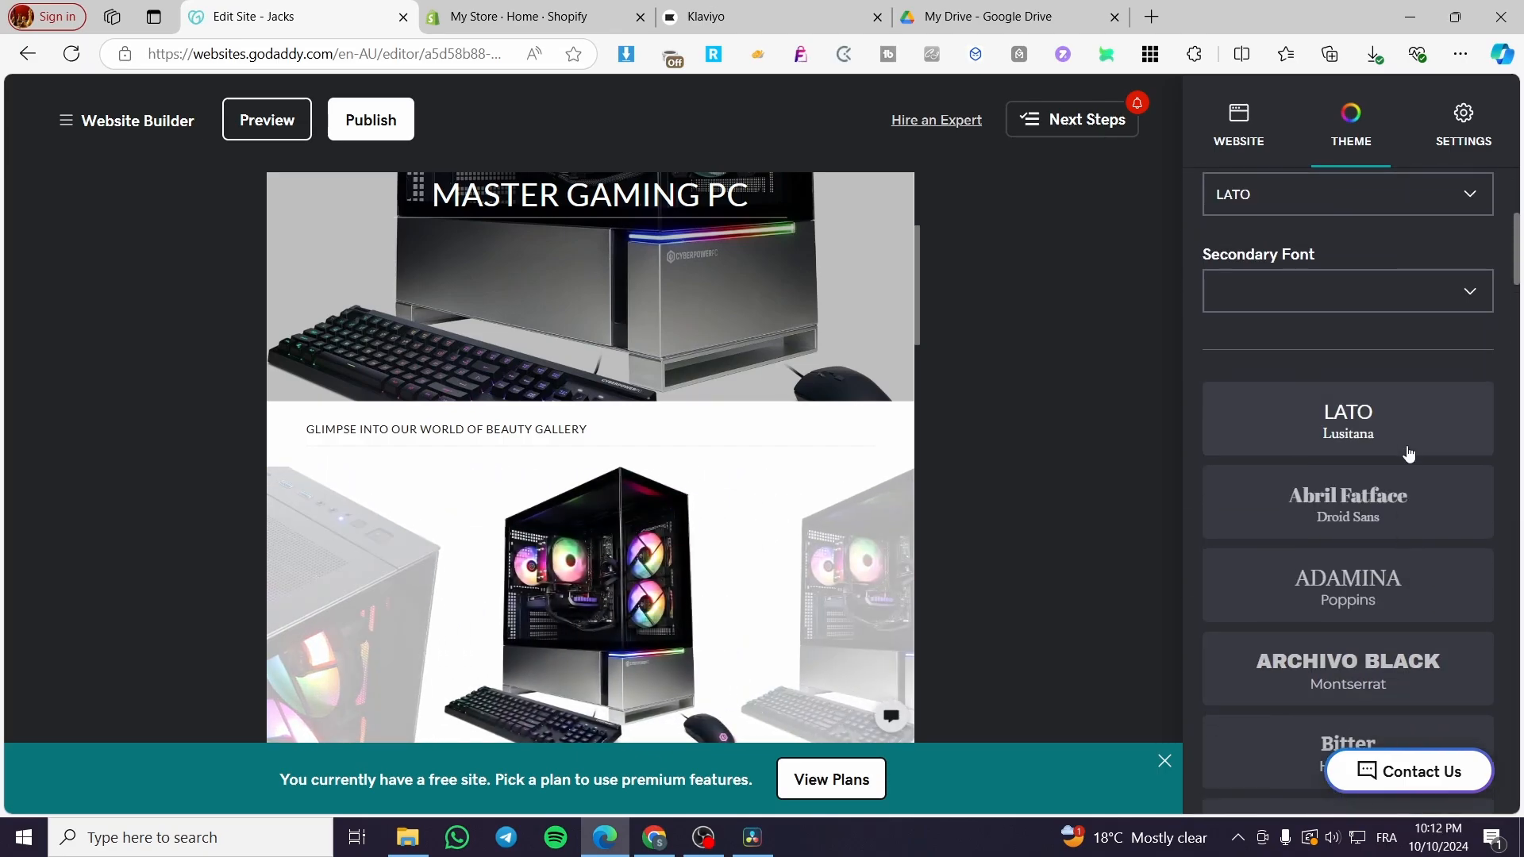
scroll(1407, 453, down, 6)
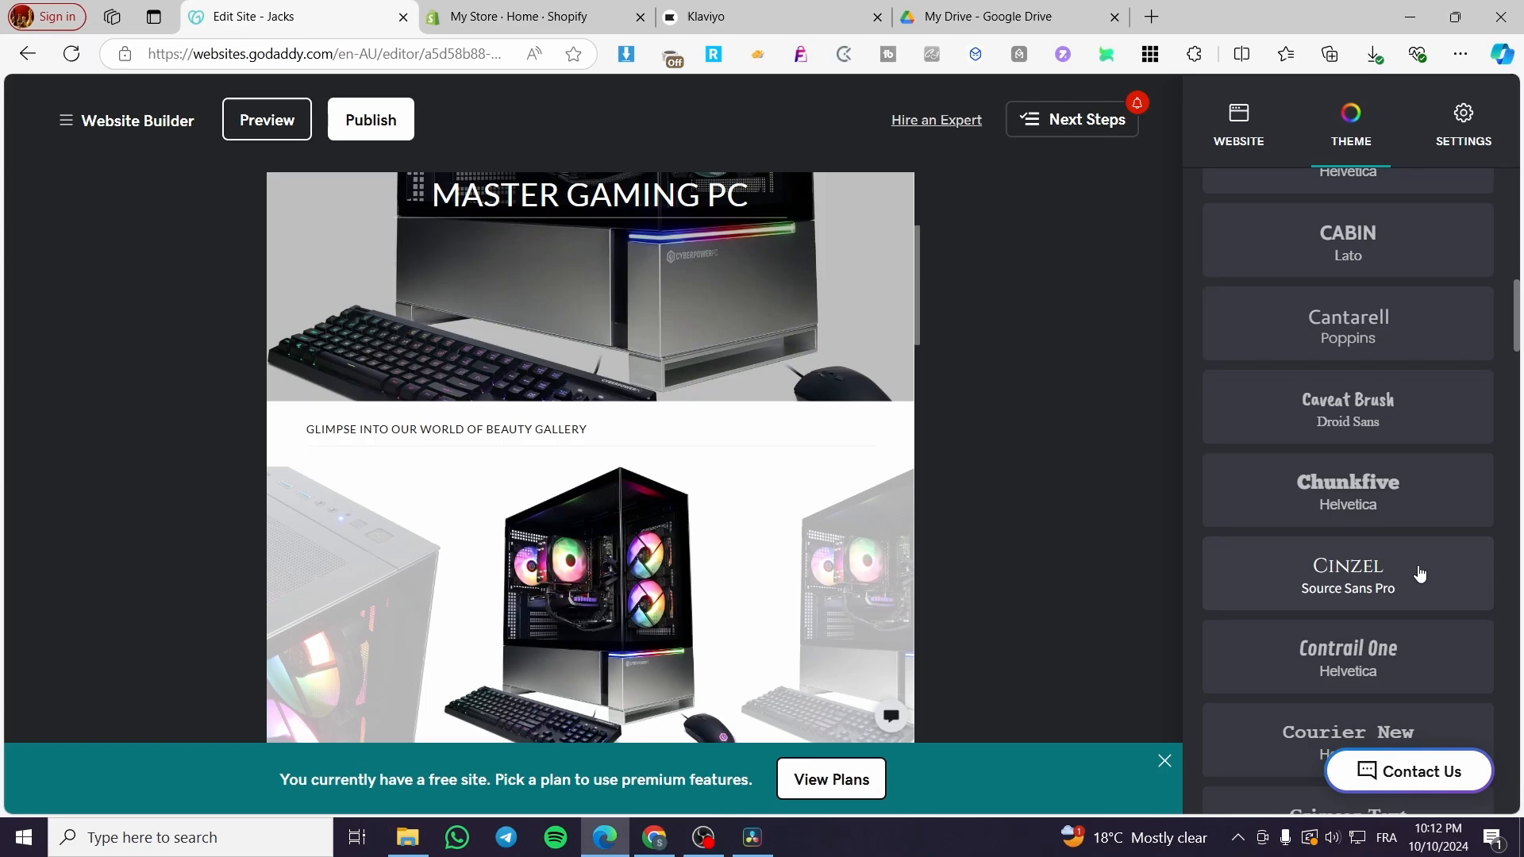
scroll(1420, 573, down, 5)
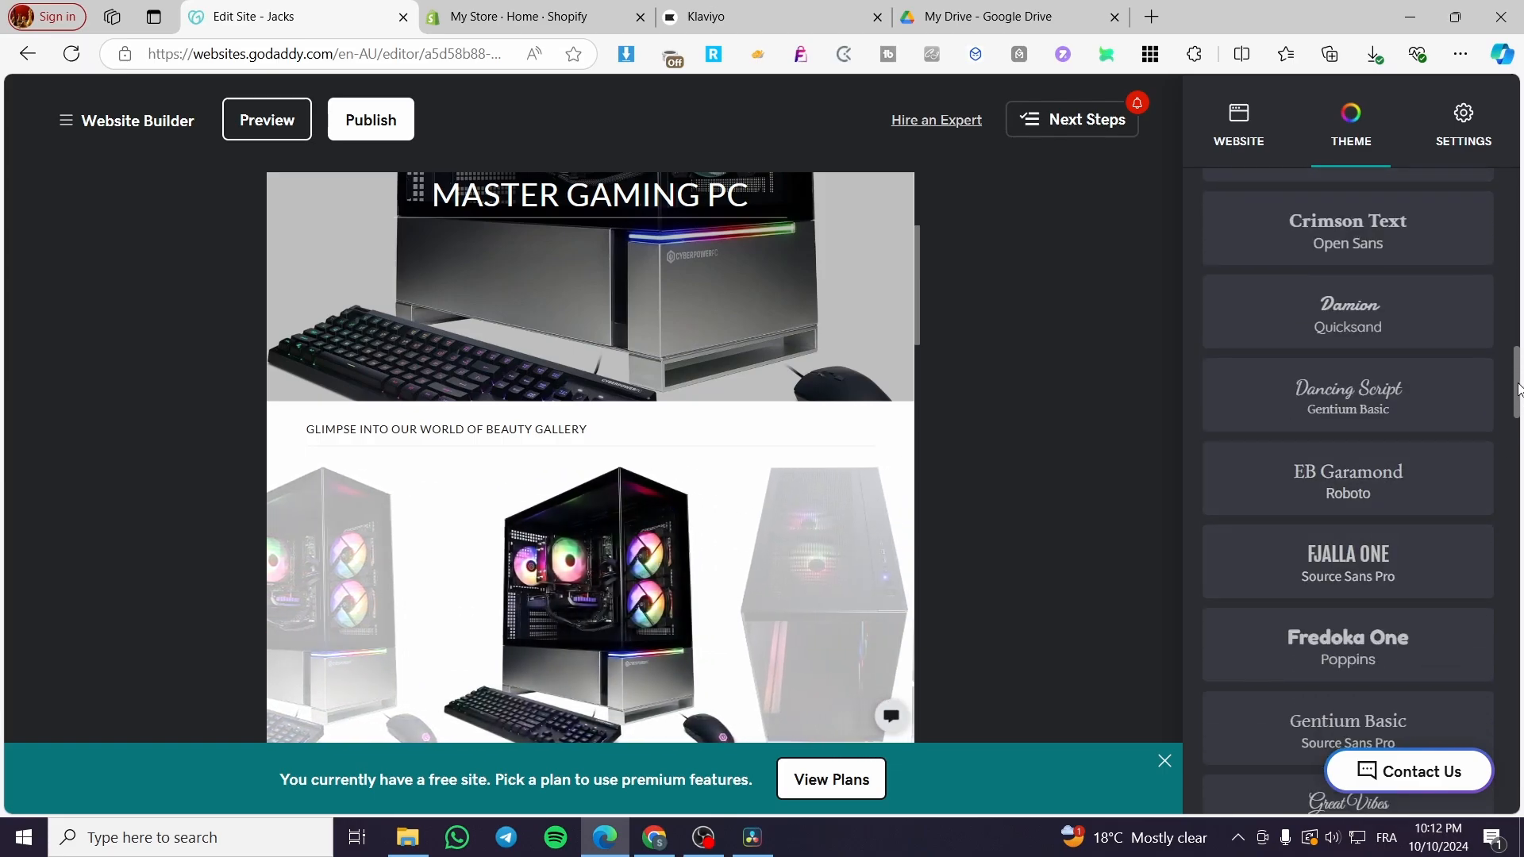
drag(1519, 389, 1521, 141)
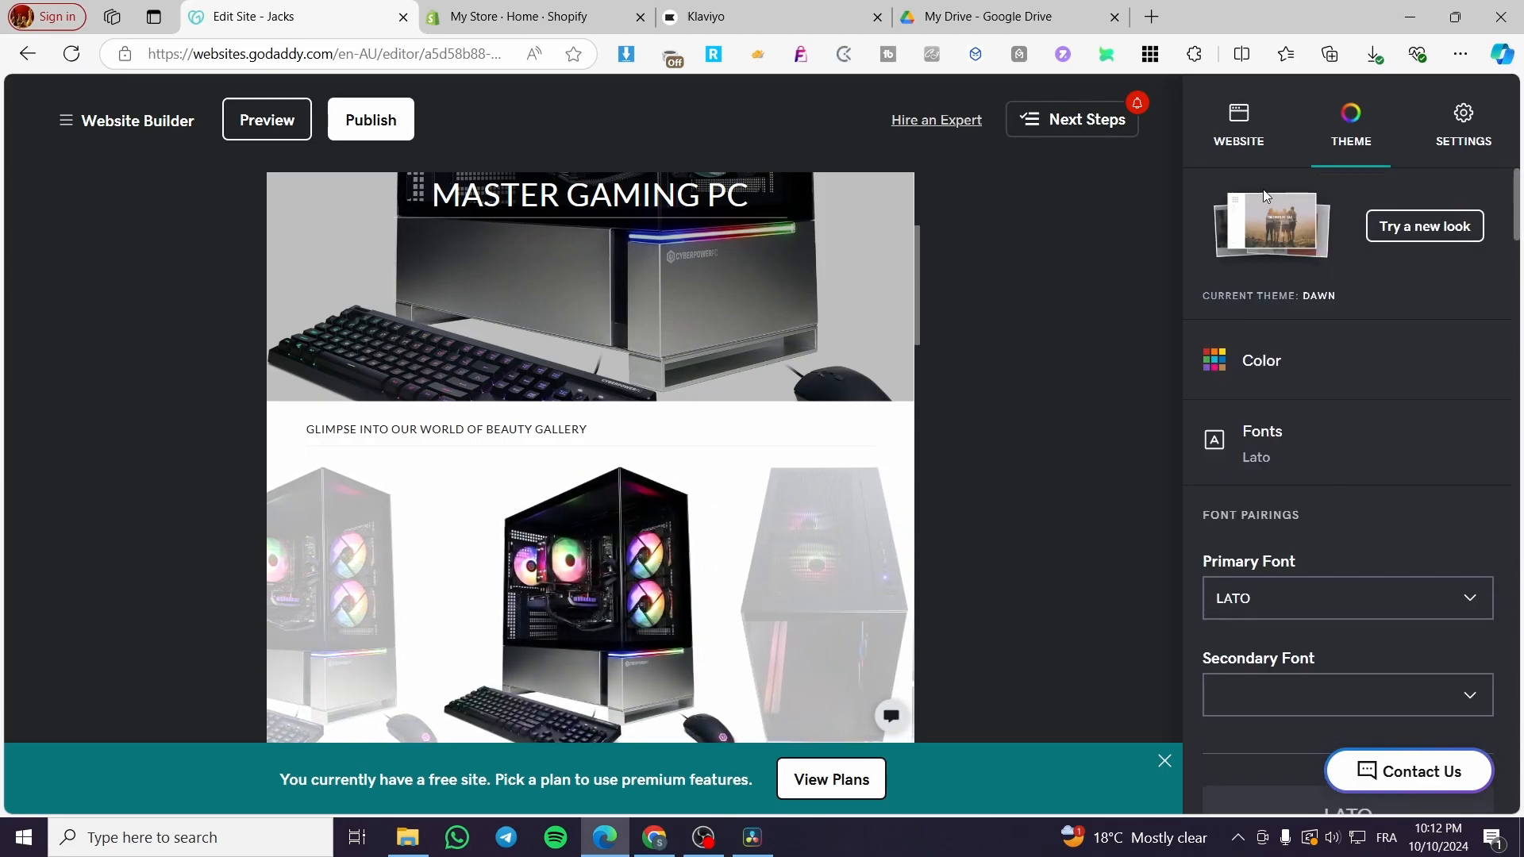
click(1317, 462)
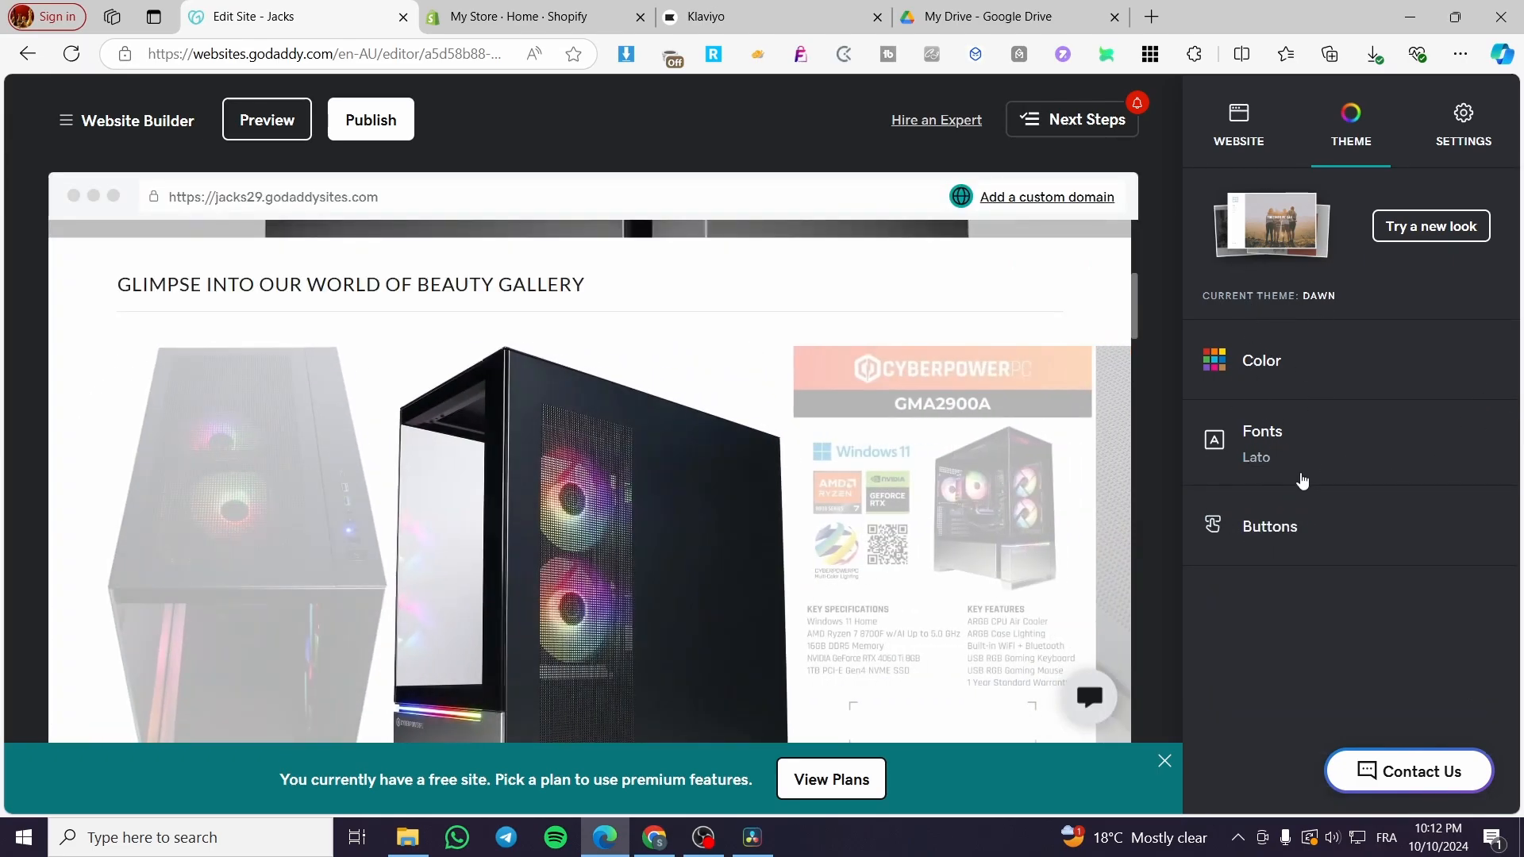
Review the available styles for the theme's primary button and return to the theme options without choosing another style.
click(1286, 525)
scroll(1349, 524, down, 1)
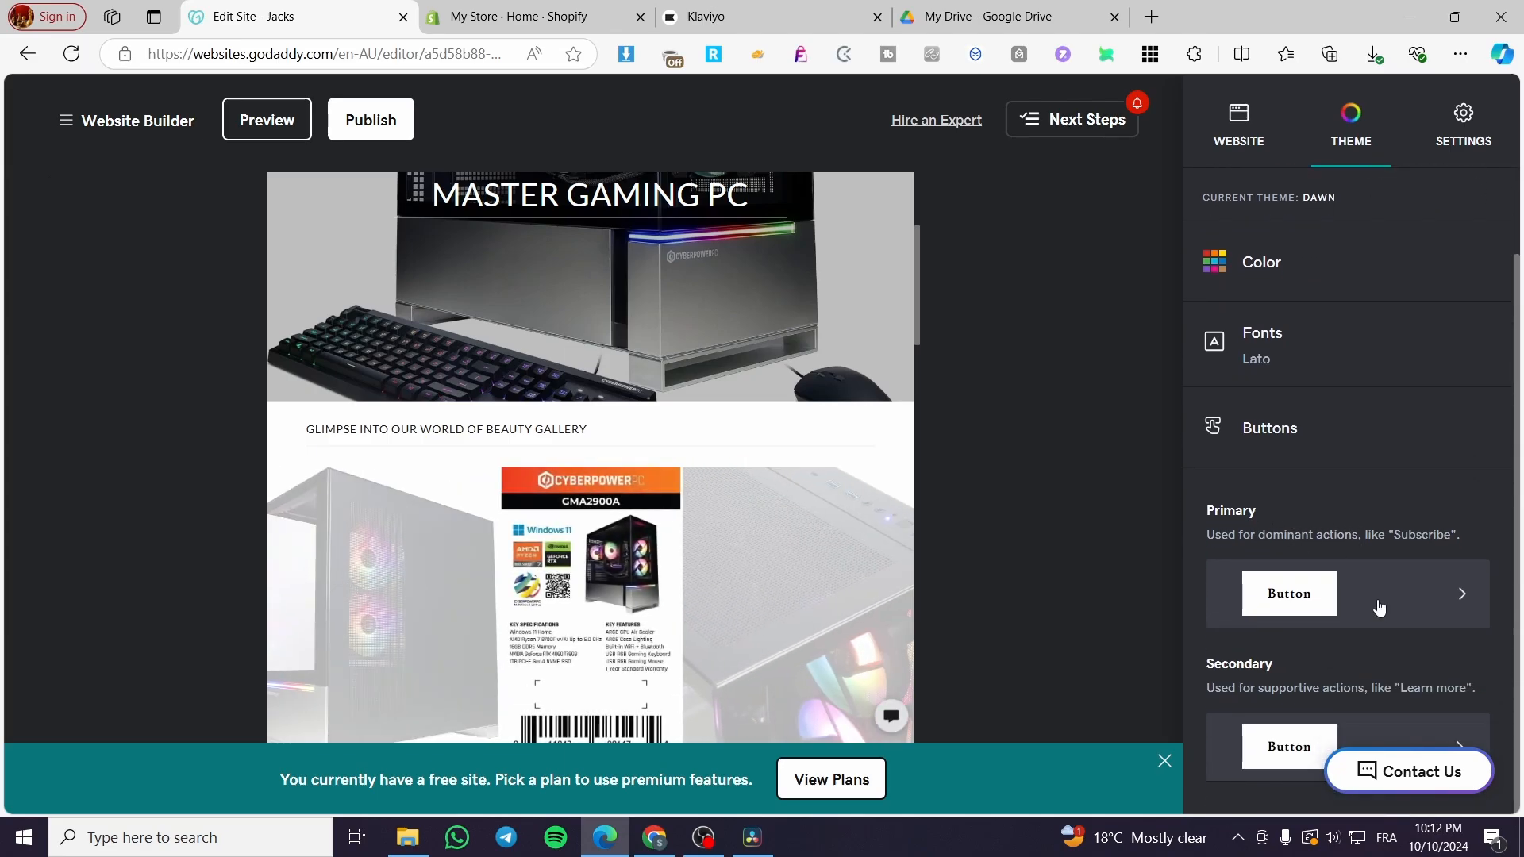
click(1406, 608)
scroll(1397, 592, down, 4)
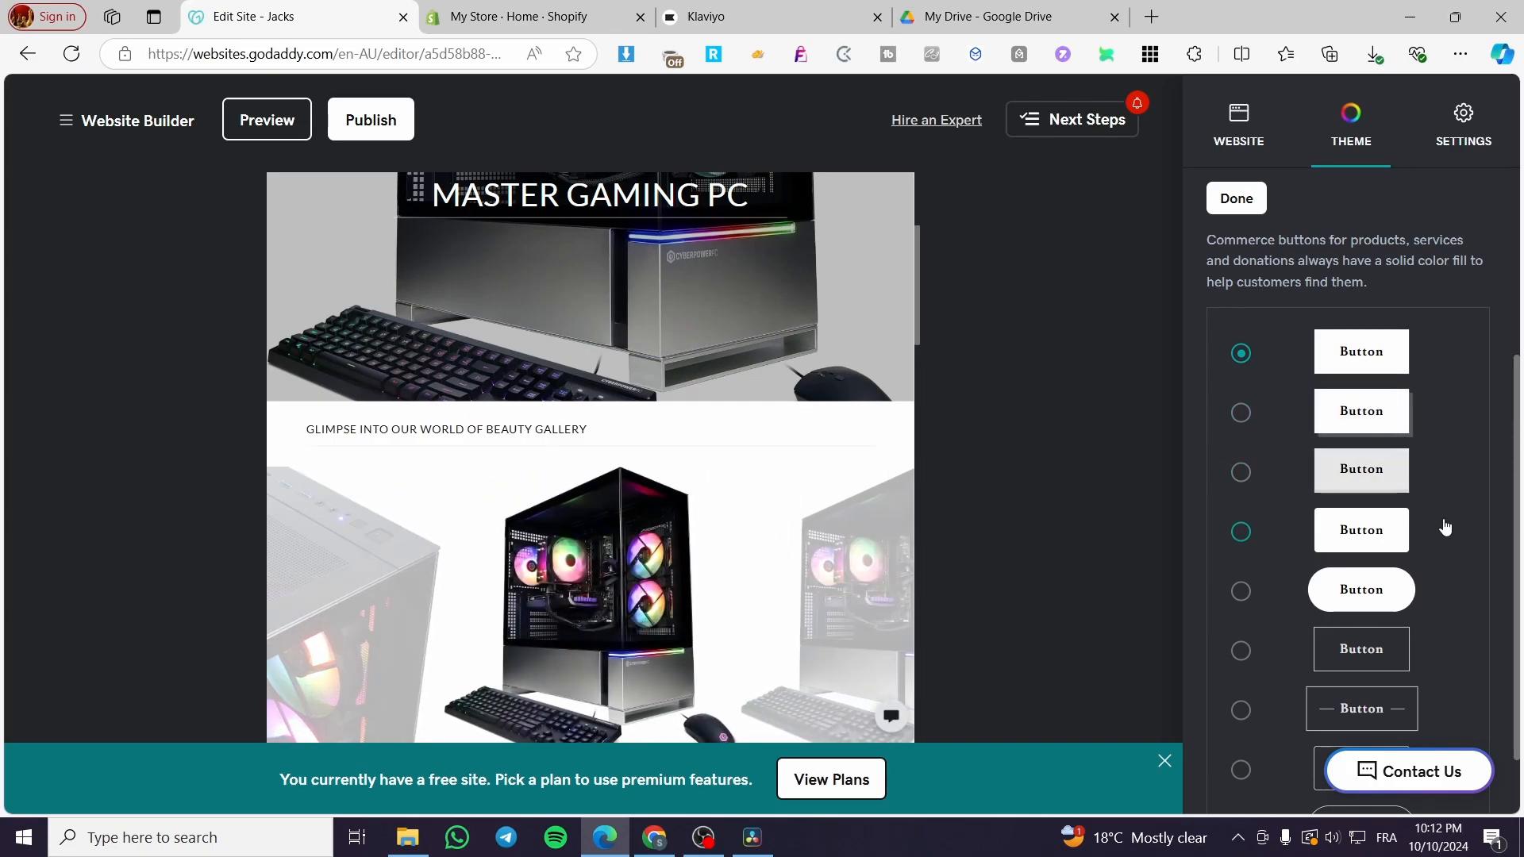
scroll(1451, 530, down, 1)
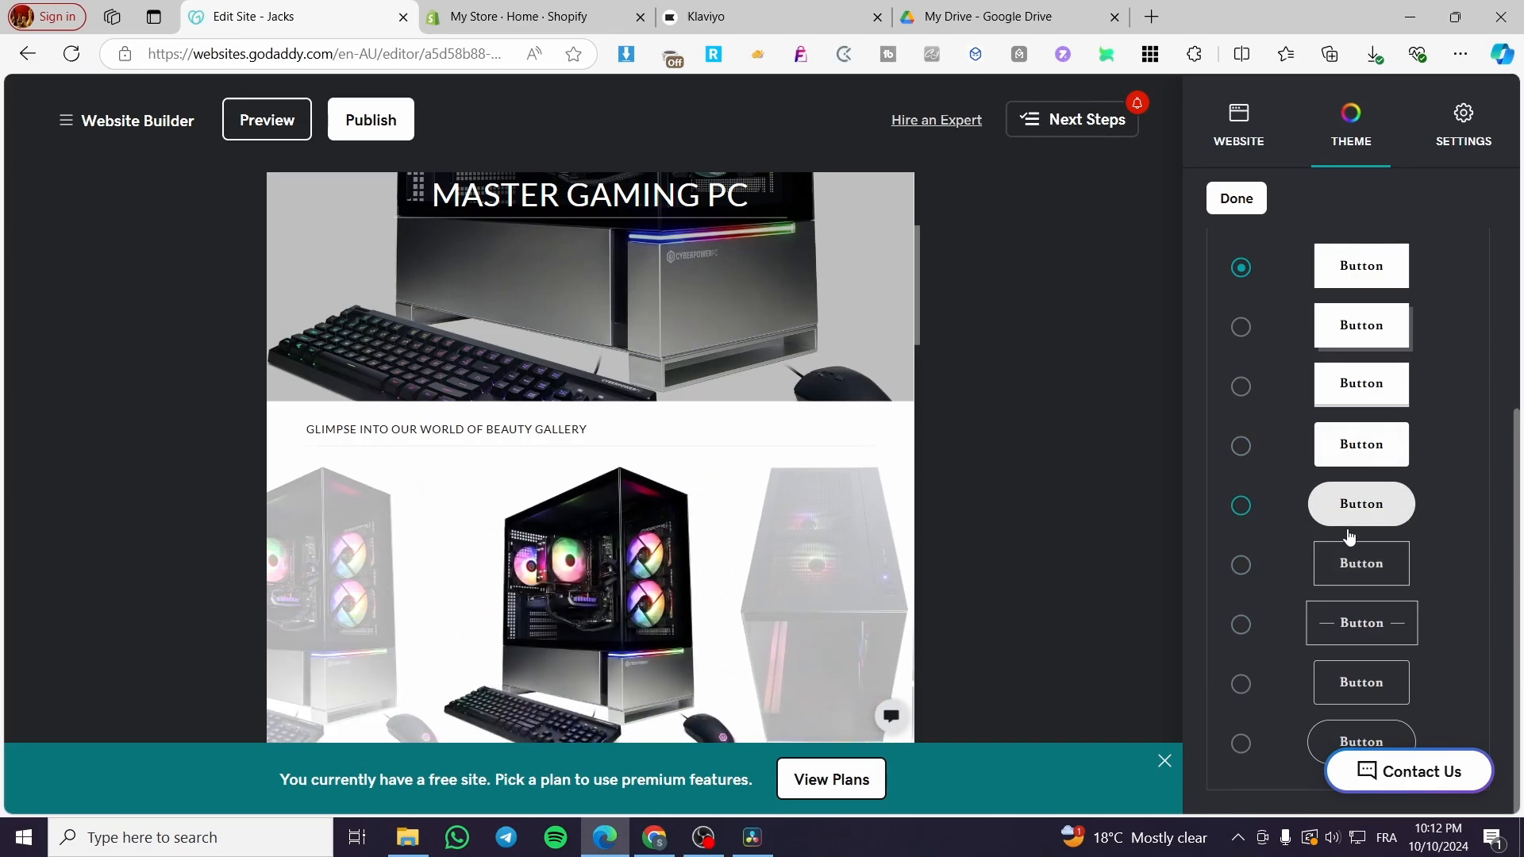
scroll(1349, 528, up, 5)
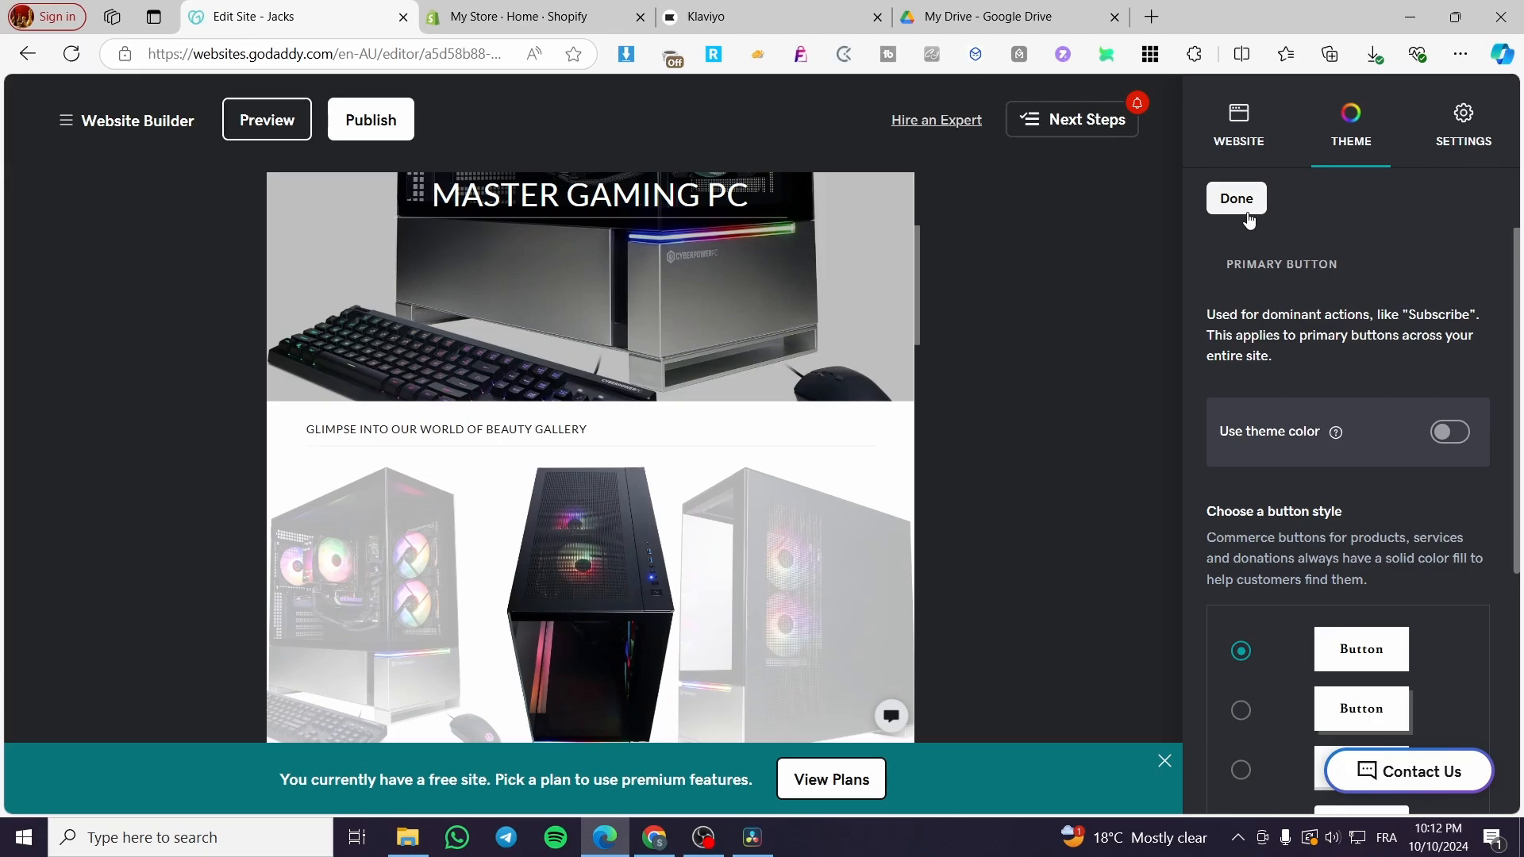
click(1237, 200)
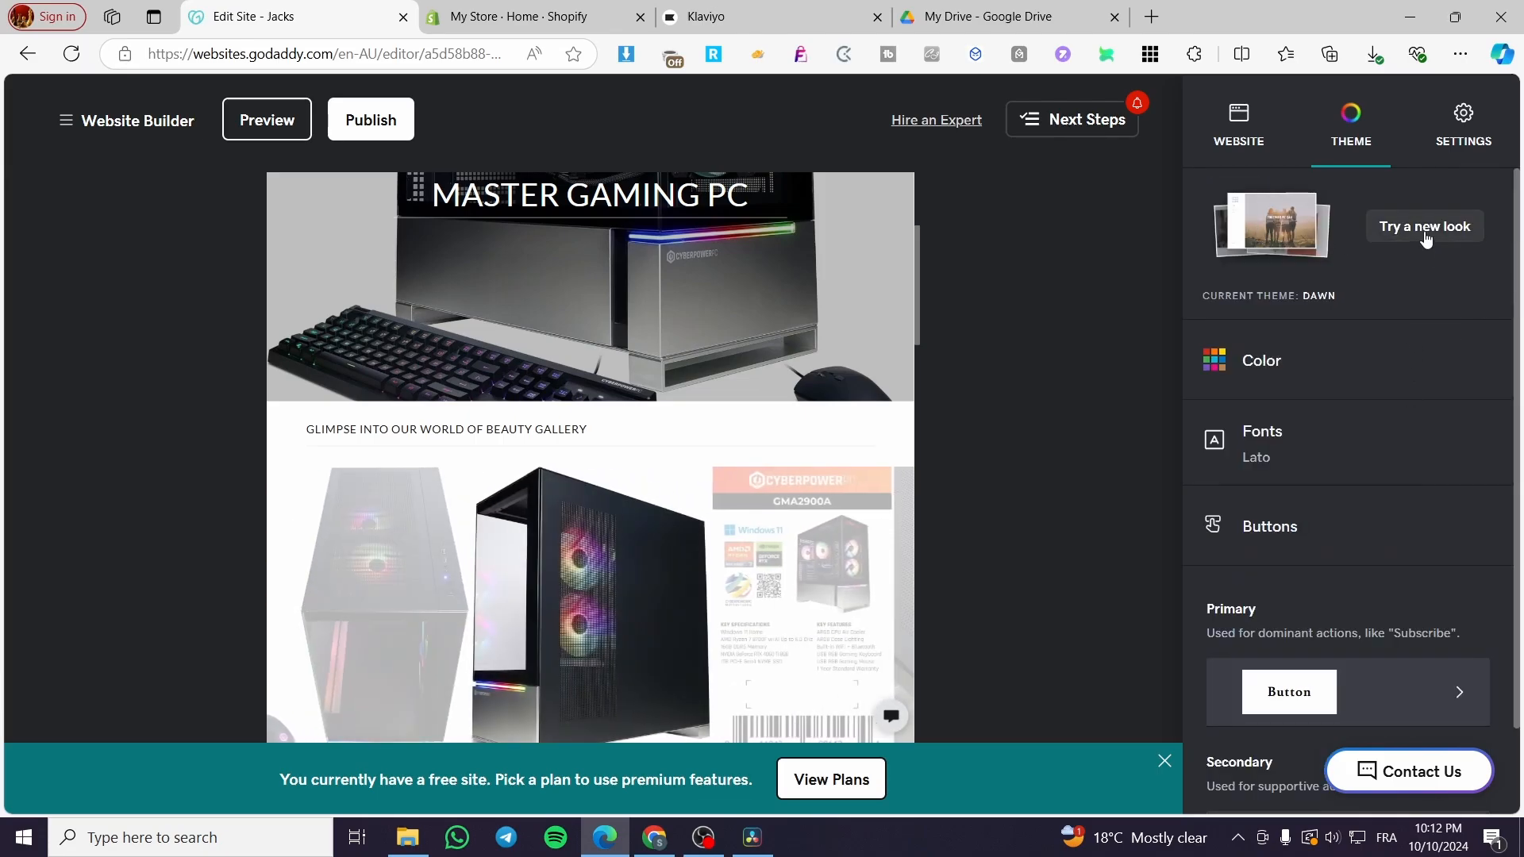
Open the gallery of alternative themes and compare how the site looks in designs such as Modern, Kai, Libre, Bisque and Bright.
click(1422, 228)
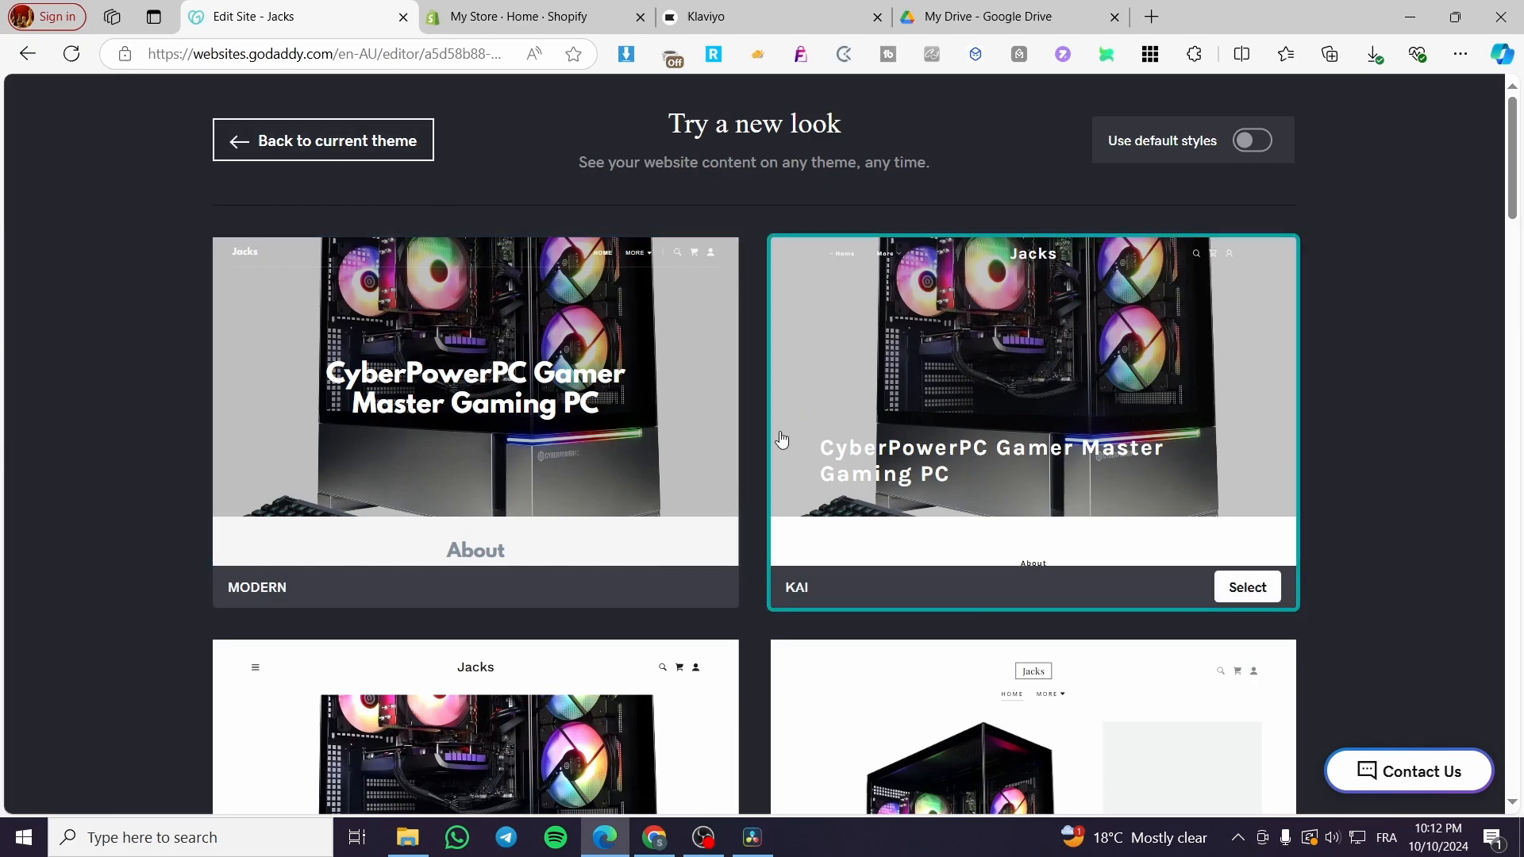
scroll(367, 443, down, 1)
scroll(293, 444, up, 1)
scroll(754, 587, down, 6)
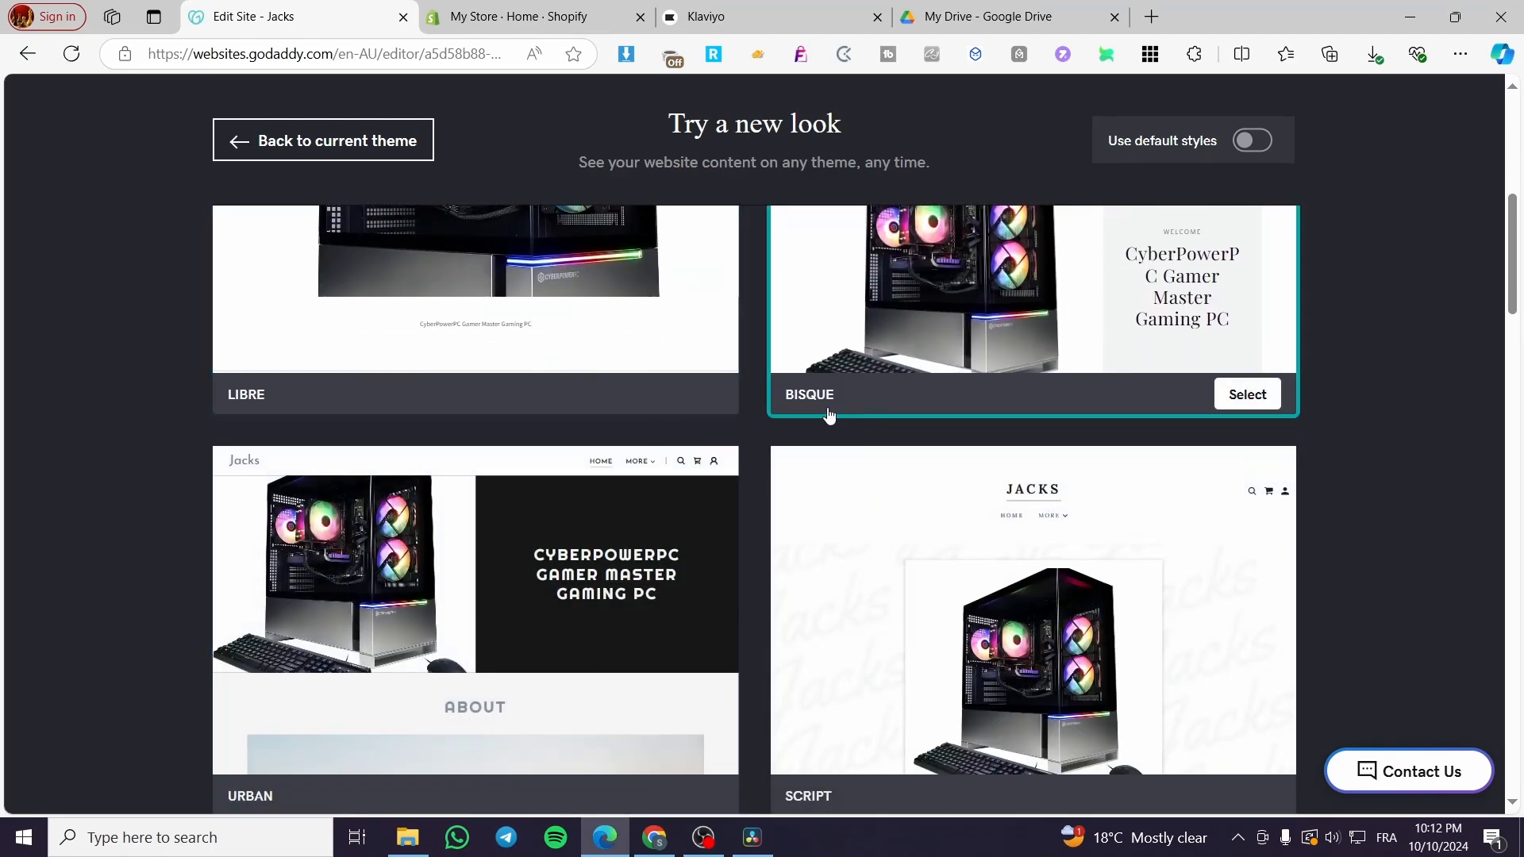
scroll(643, 445, down, 4)
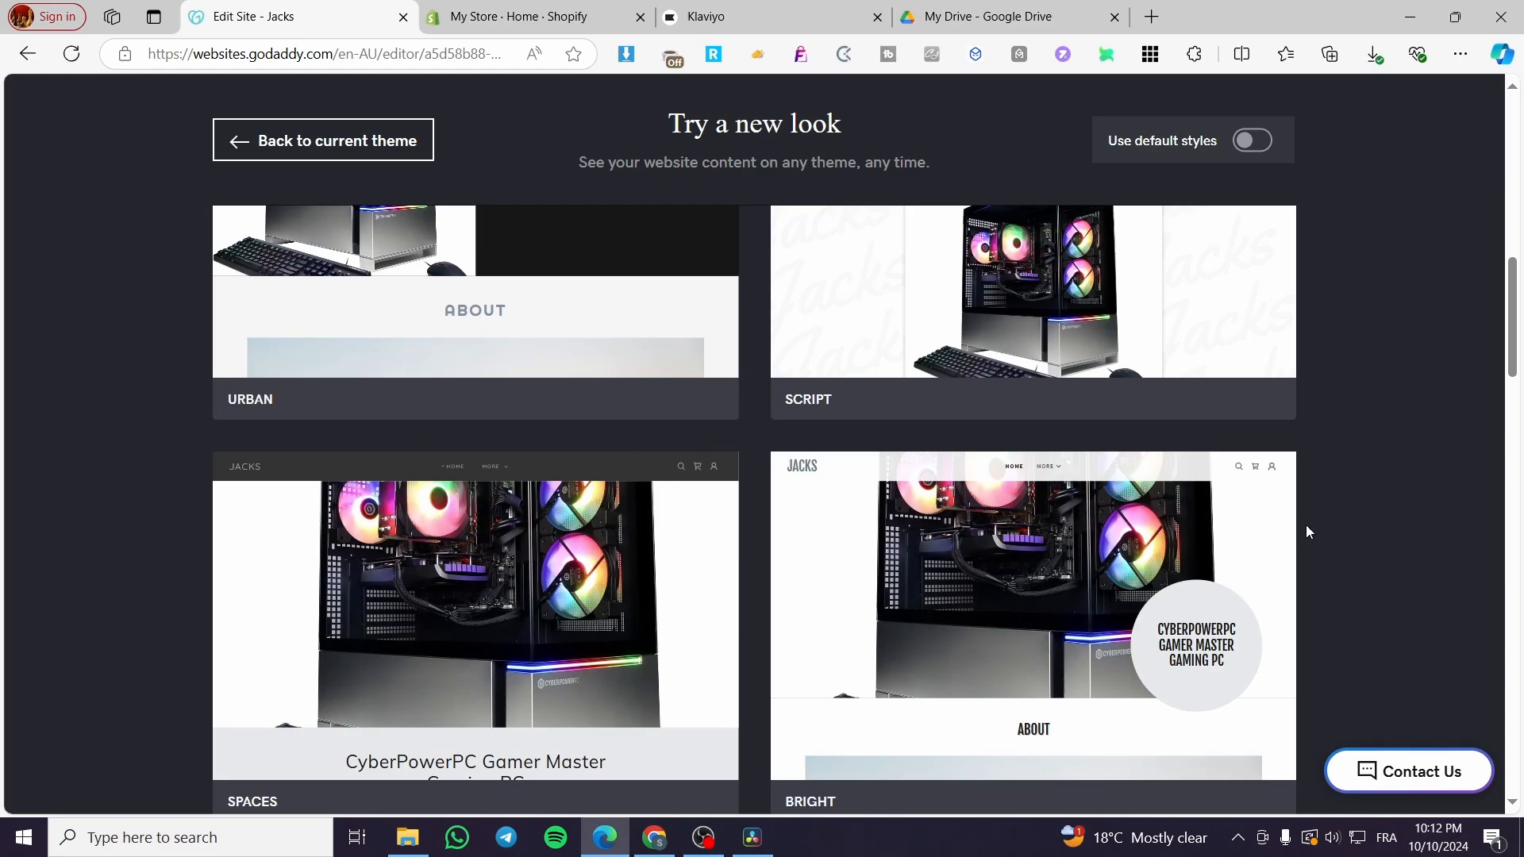
scroll(1332, 523, up, 4)
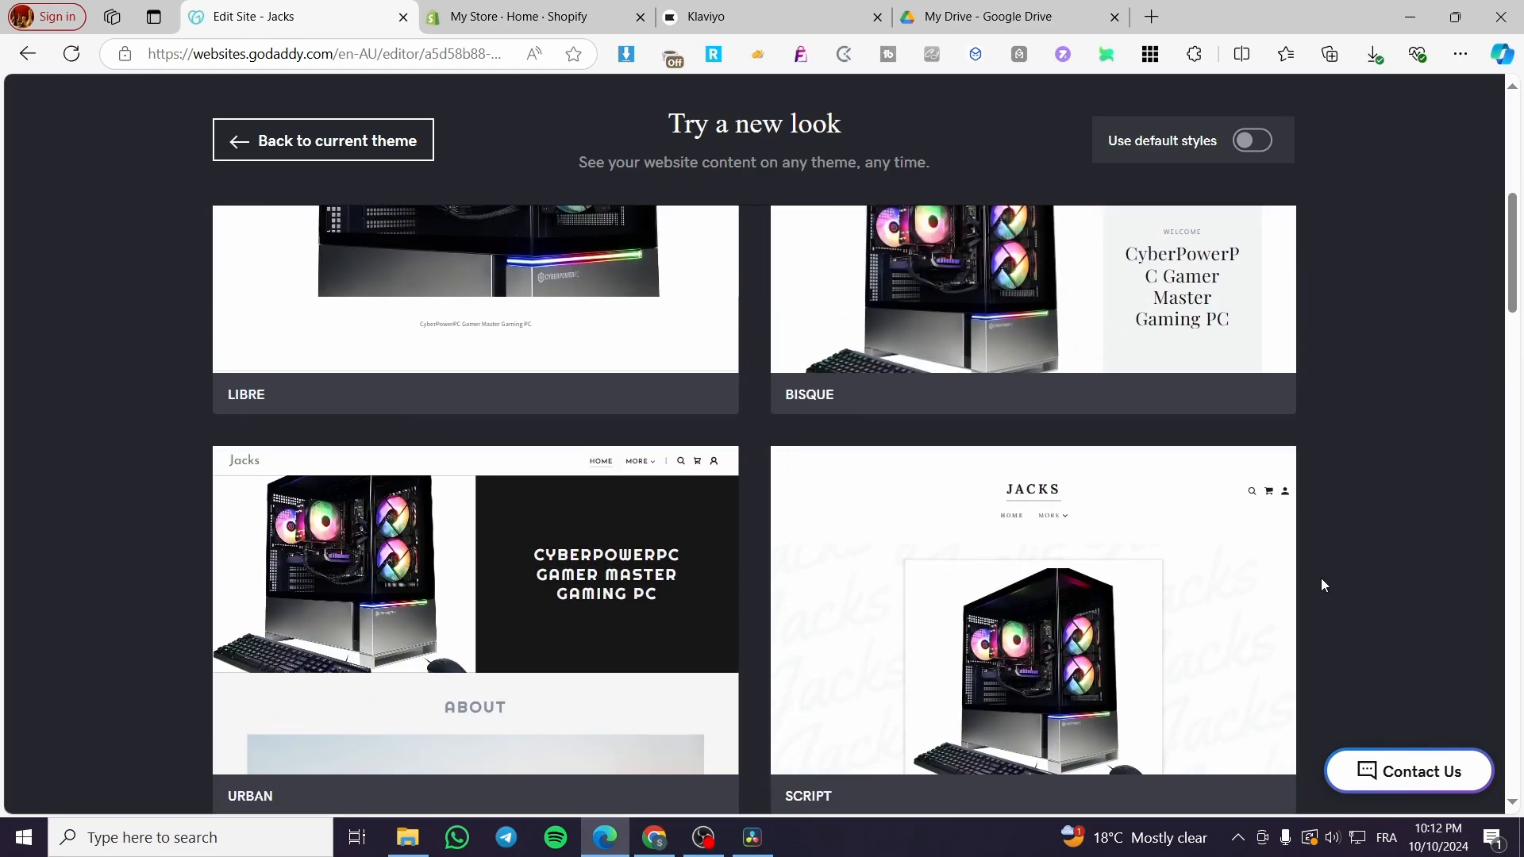
scroll(1279, 578, up, 6)
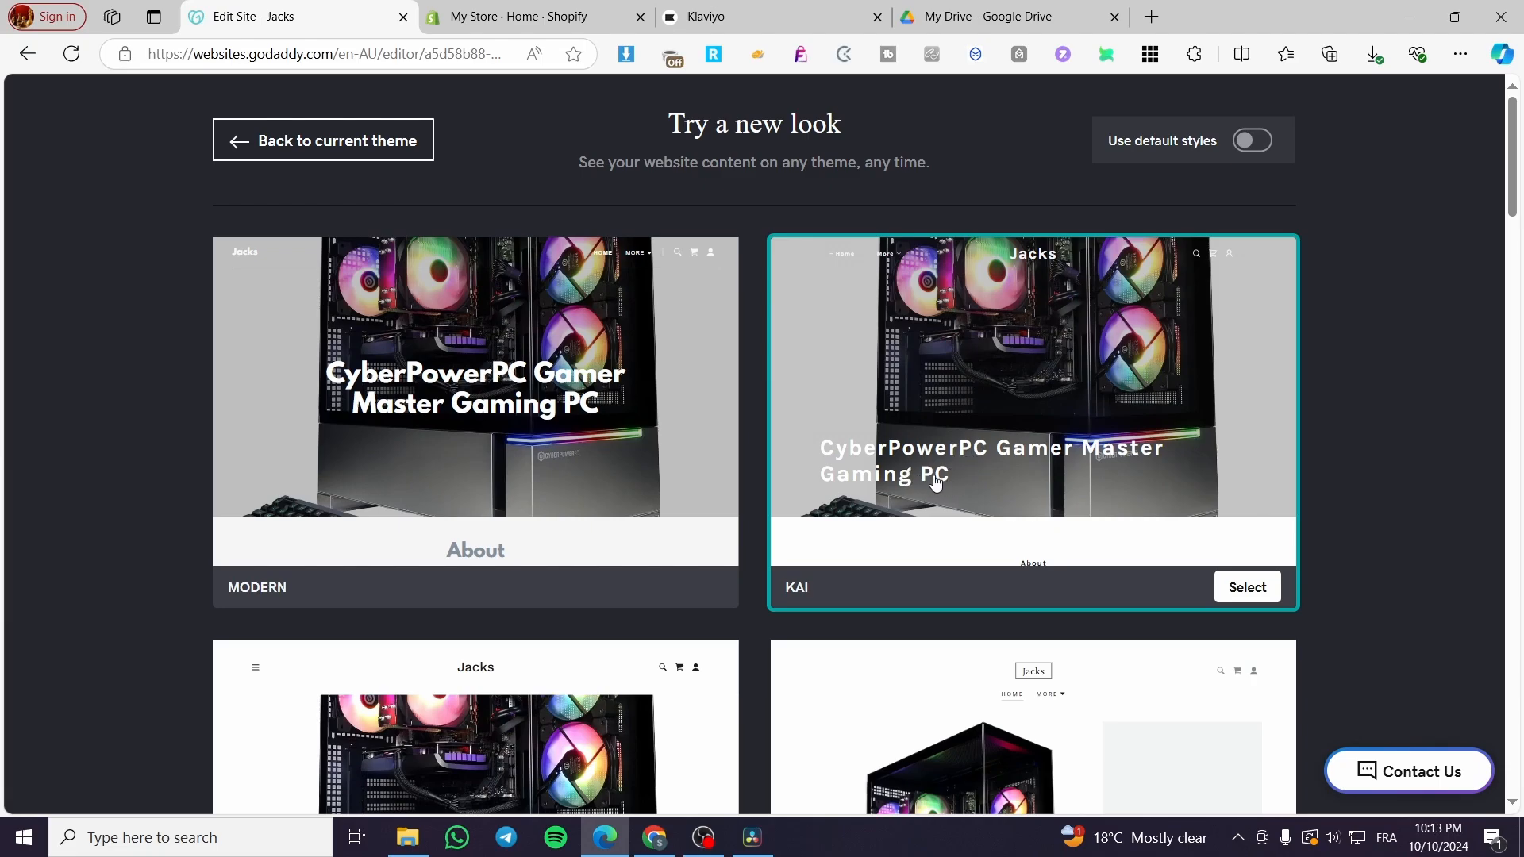
scroll(783, 452, down, 6)
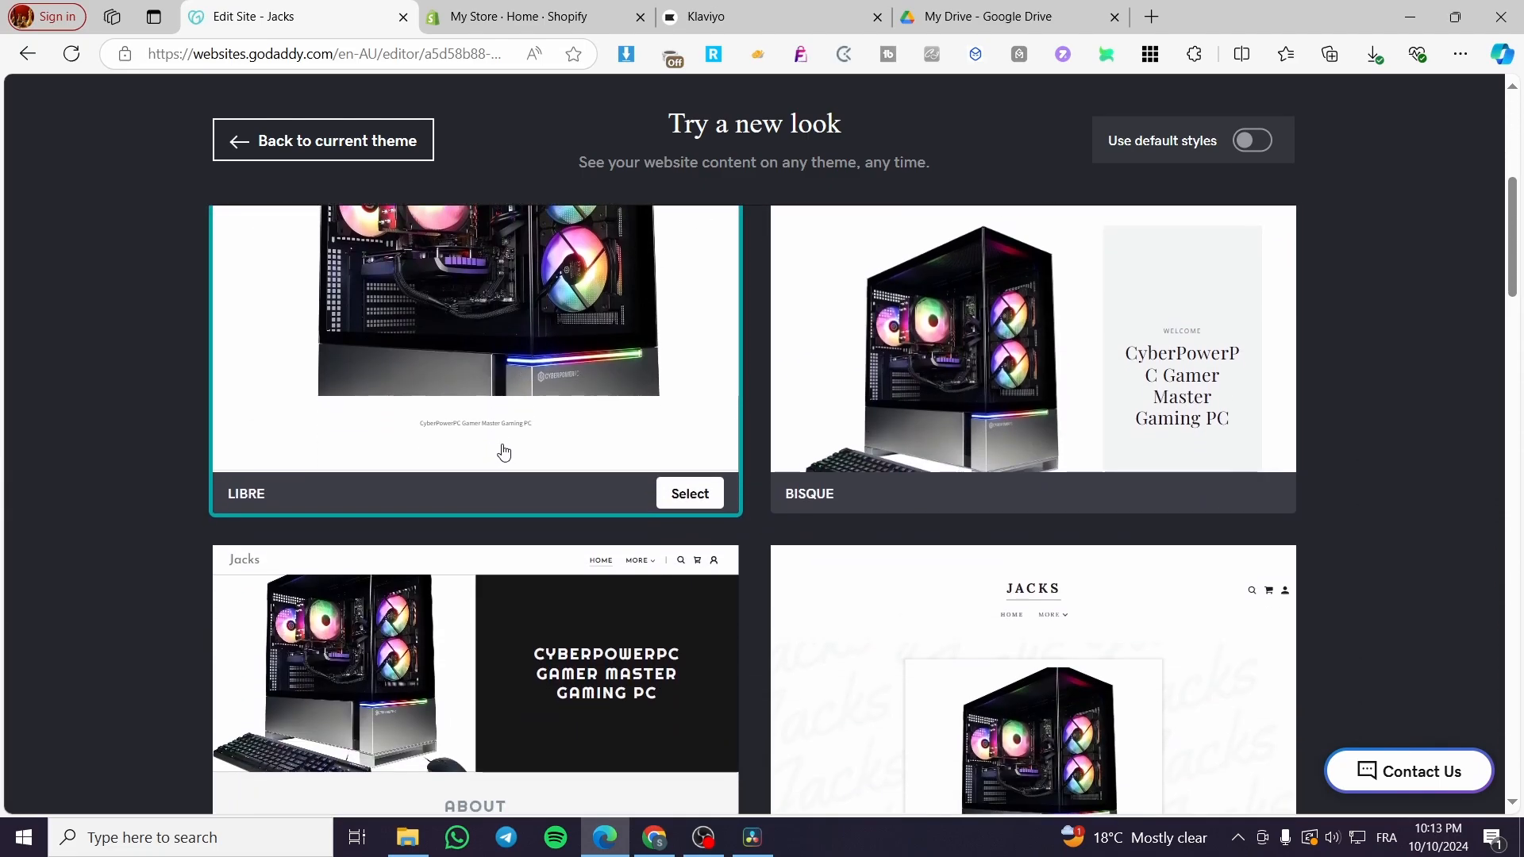
scroll(483, 411, up, 3)
scroll(496, 367, up, 3)
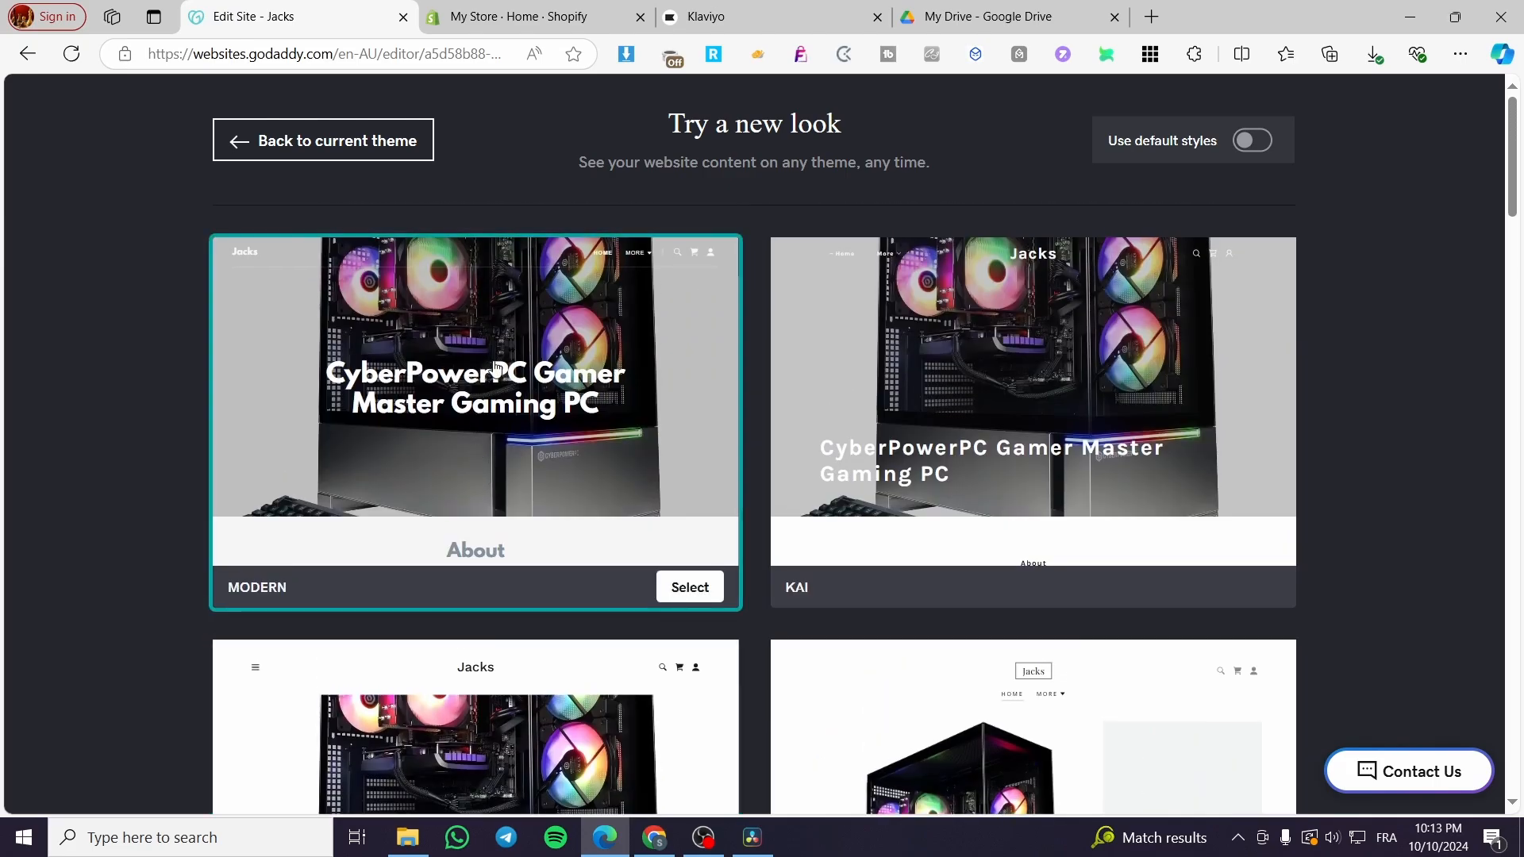
scroll(496, 367, down, 4)
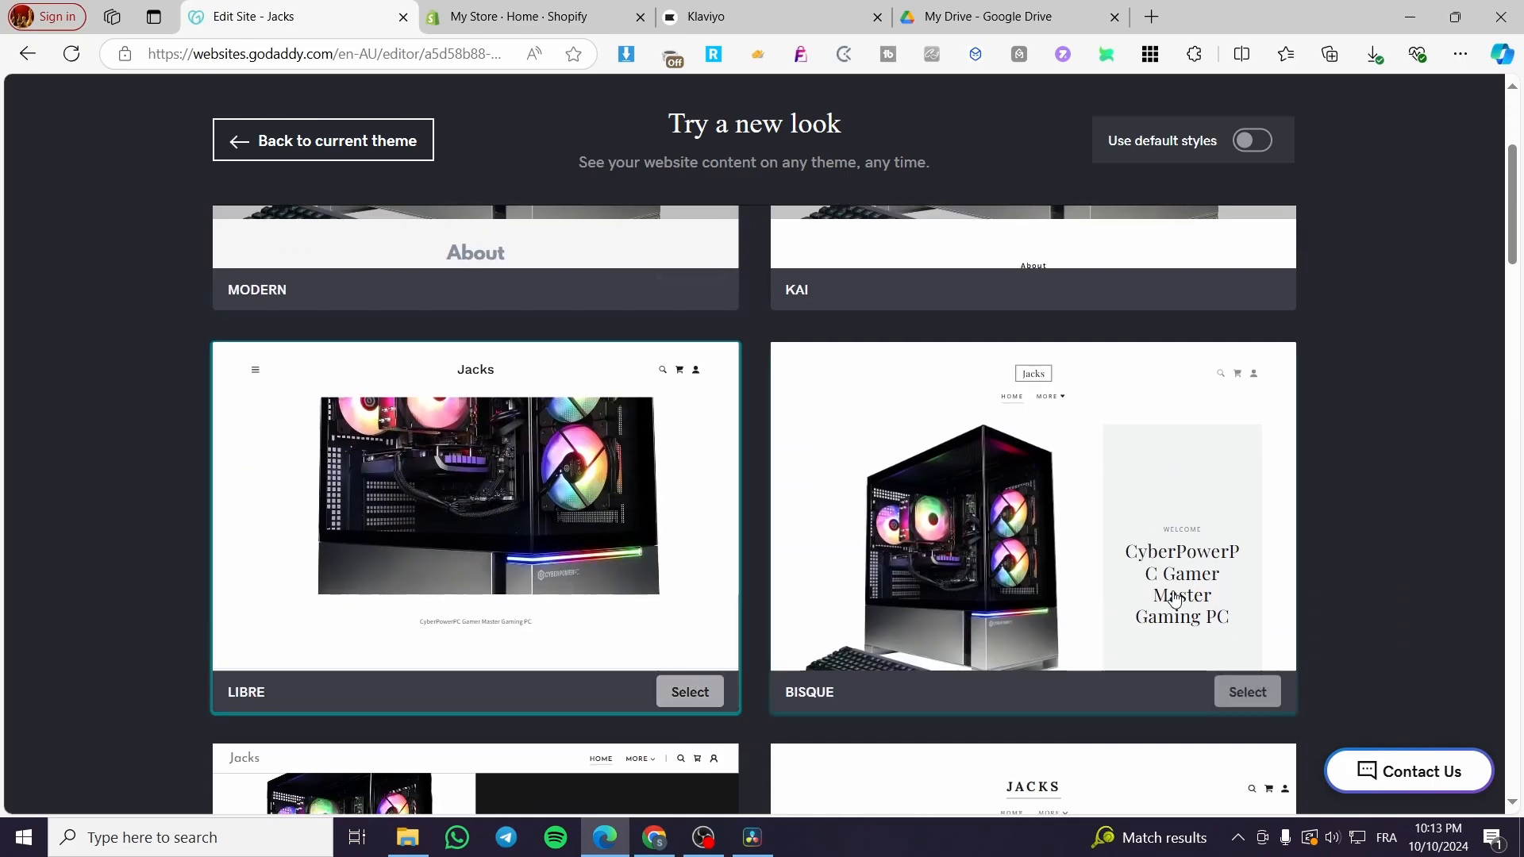
scroll(1175, 597, down, 2)
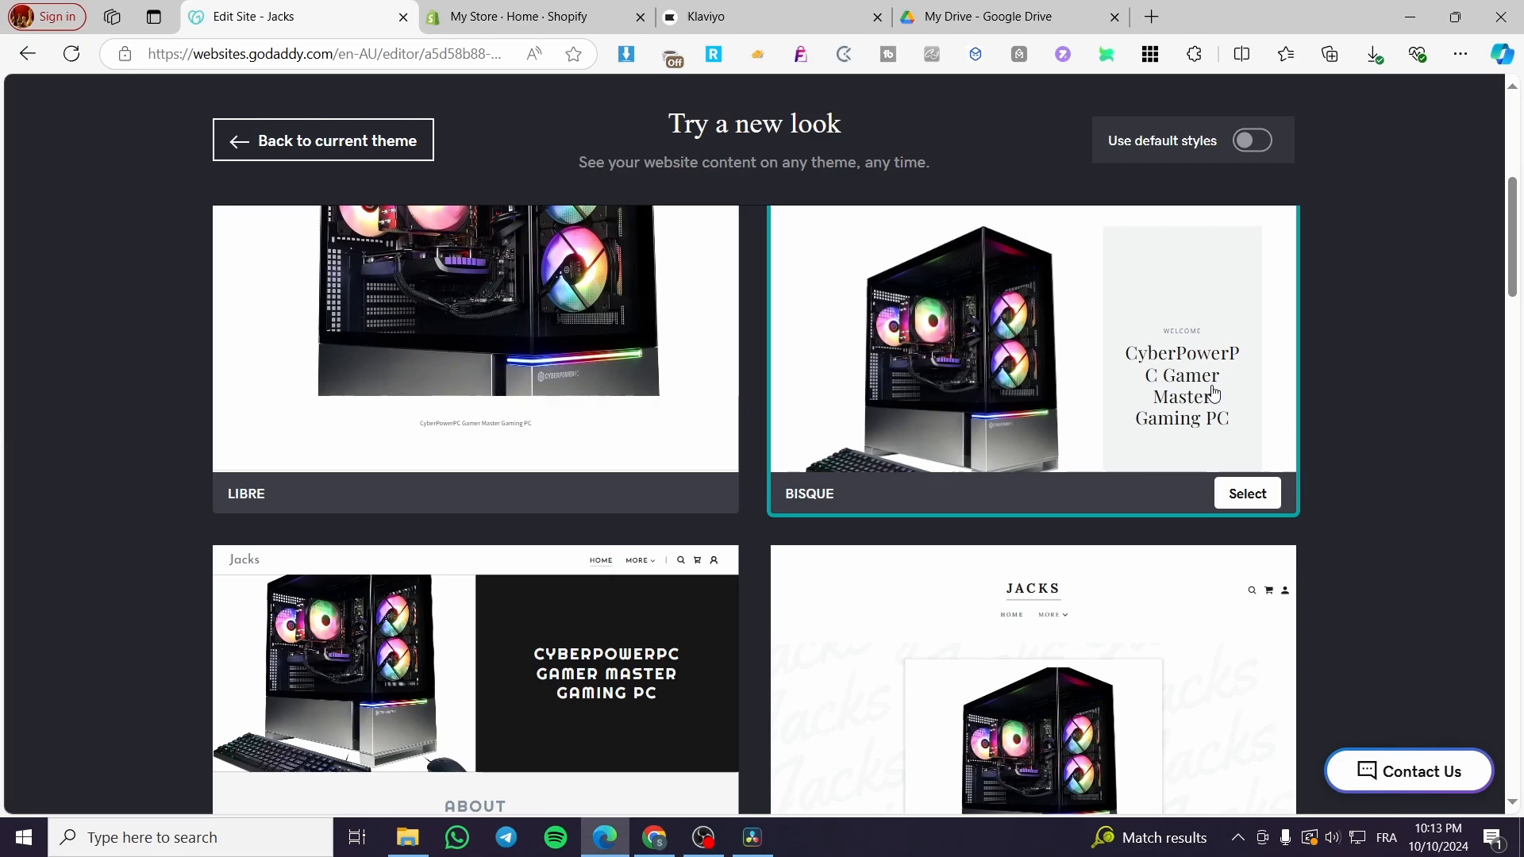
scroll(1213, 393, up, 1)
scroll(976, 389, down, 7)
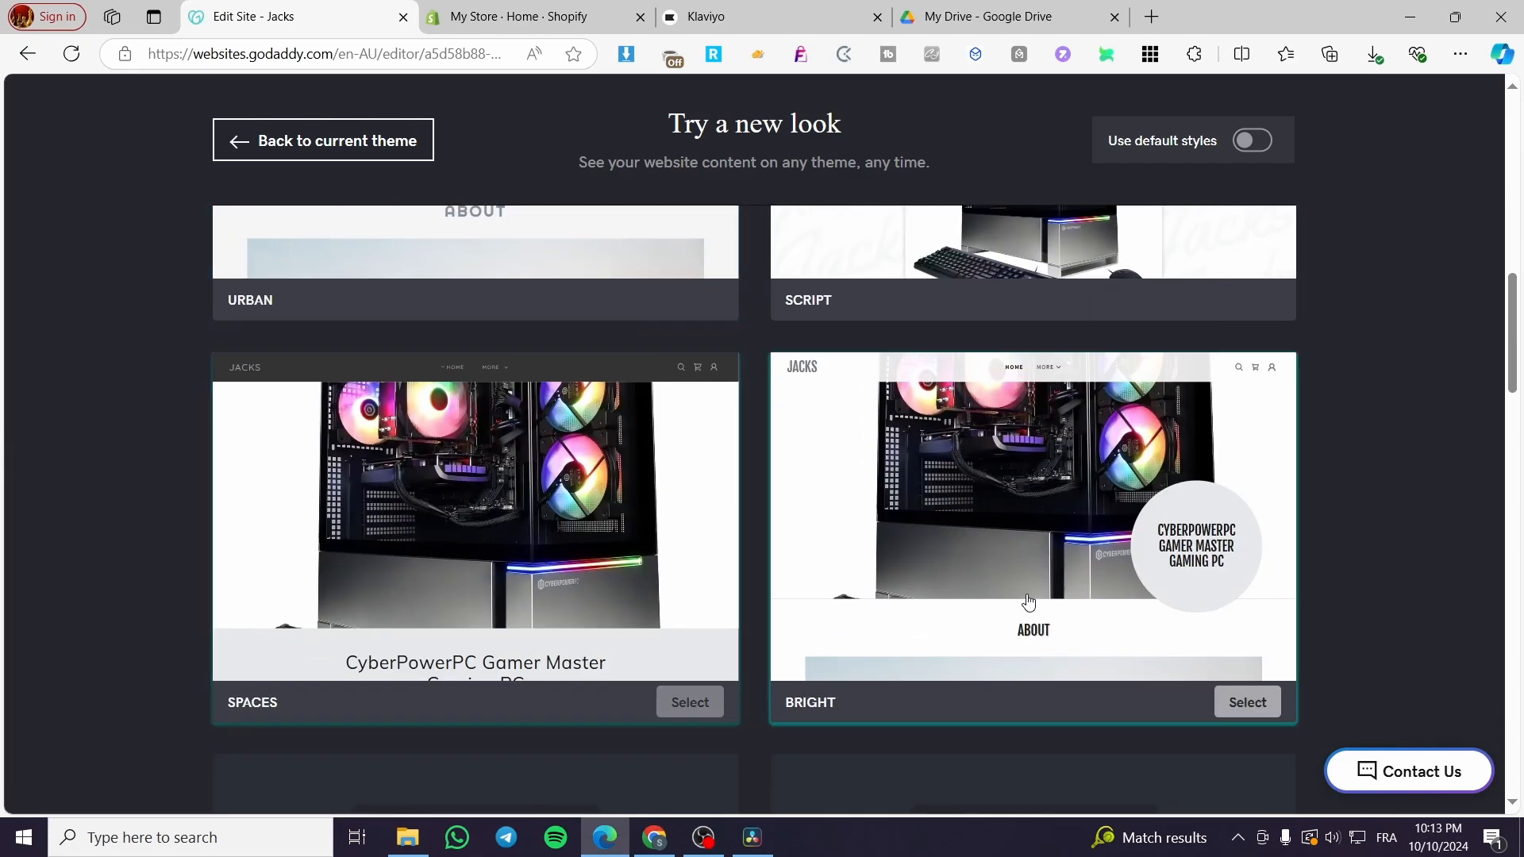
scroll(1150, 555, down, 4)
scroll(1235, 551, up, 3)
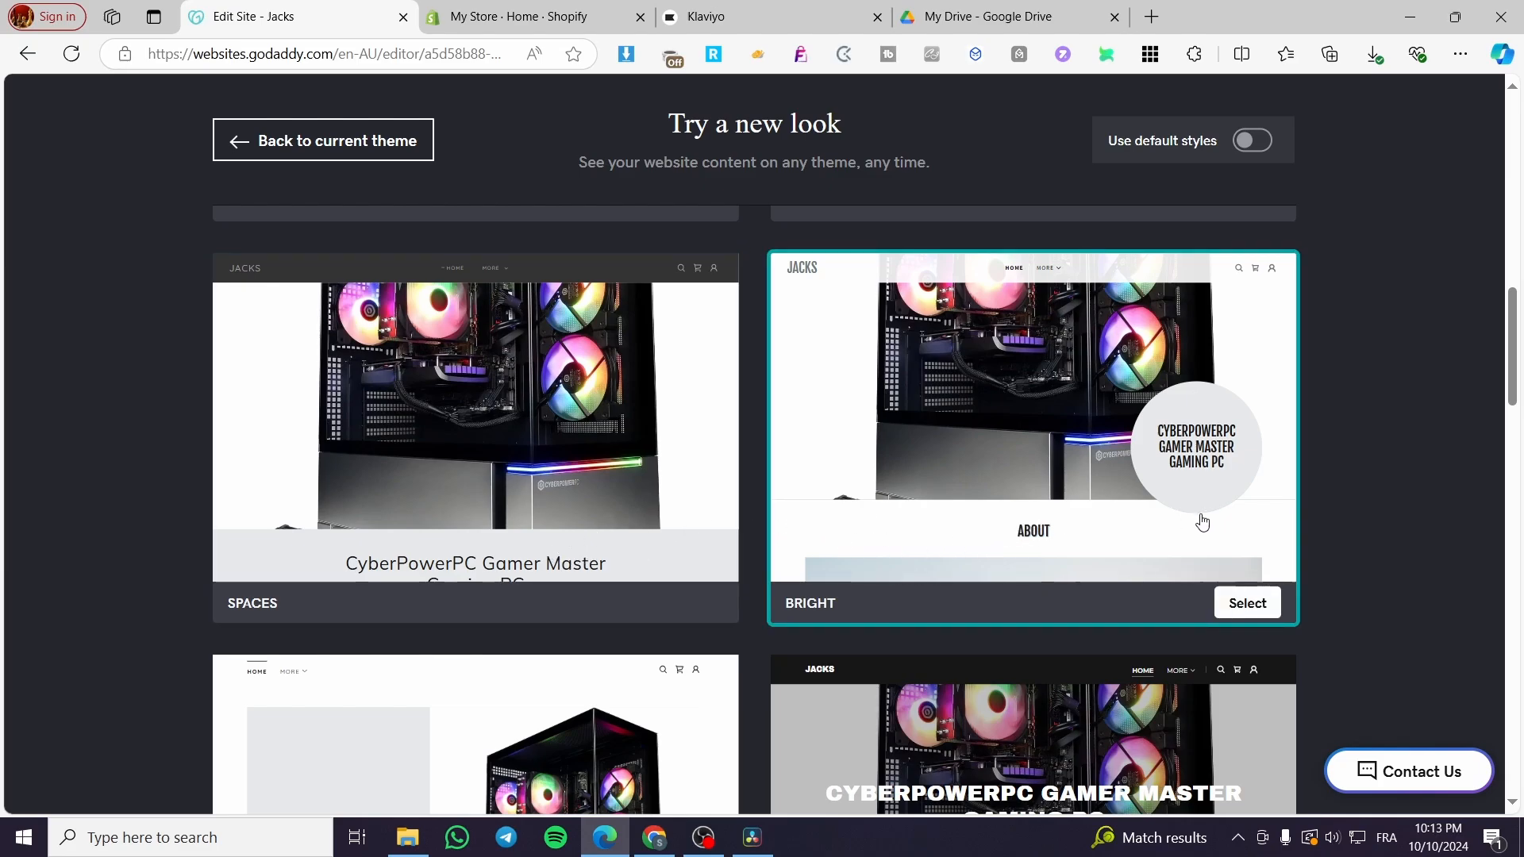
scroll(1222, 523, up, 5)
scroll(988, 643, up, 5)
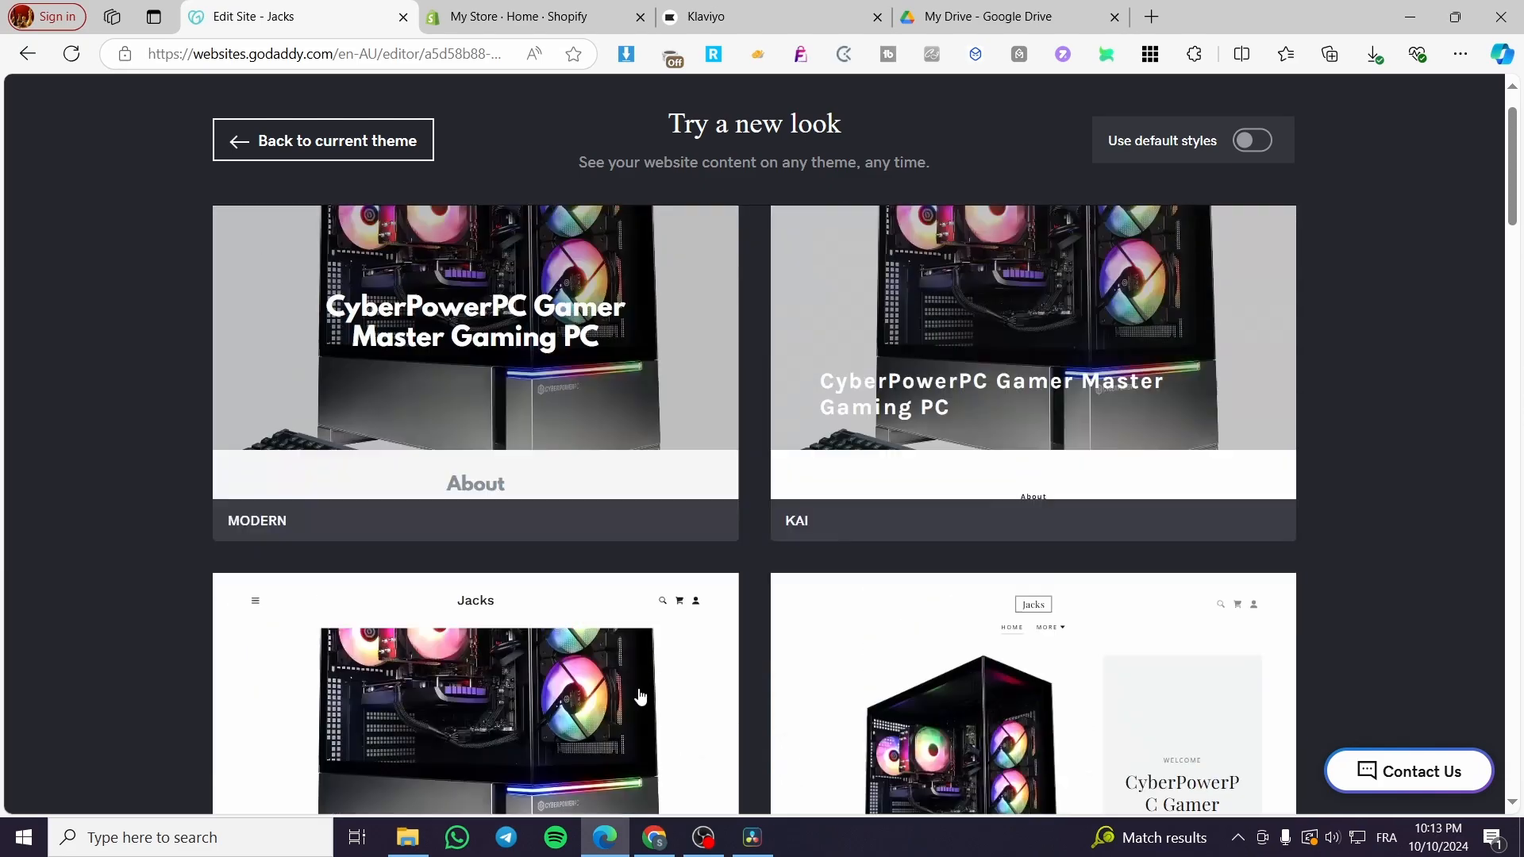
Browse the remaining alternative themes in the gallery, comparing designs such as Urban, Script, Mint, Slate, Luxe, Clarity and Element.
scroll(681, 557, down, 10)
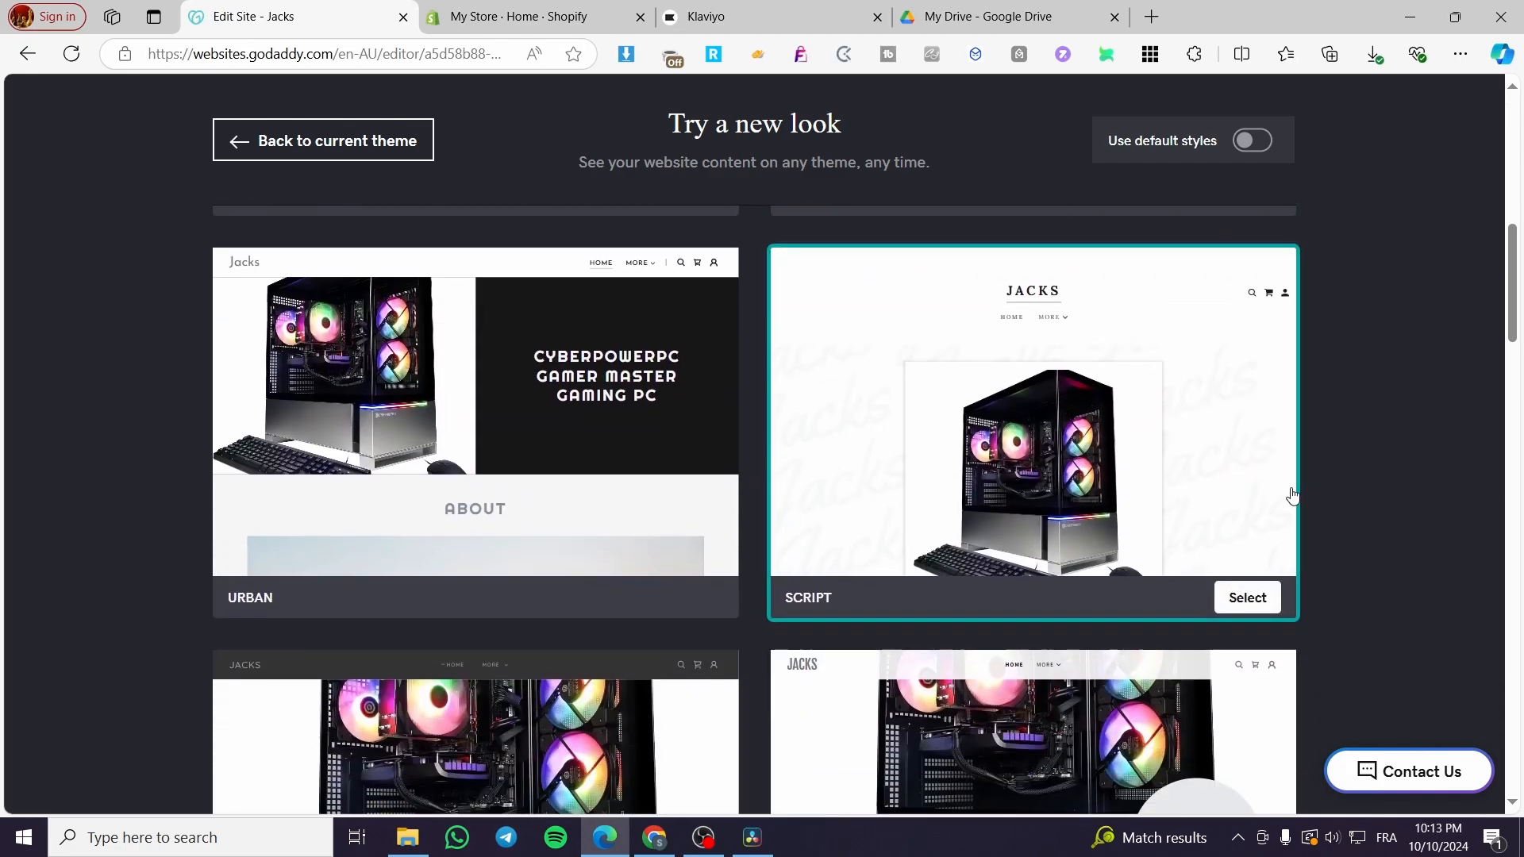
scroll(1282, 494, down, 10)
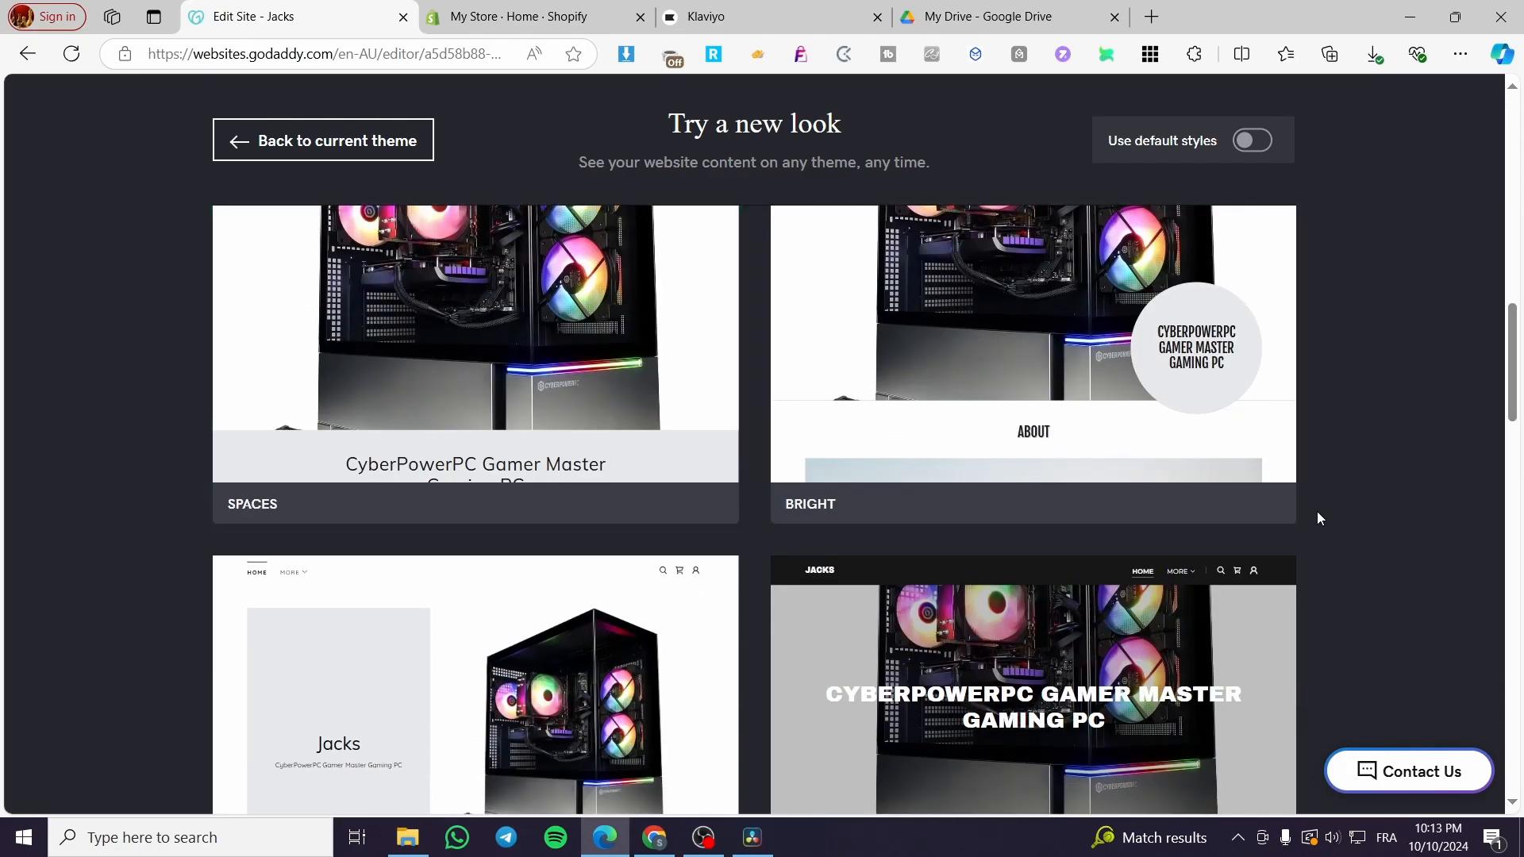
scroll(841, 550, down, 3)
scroll(841, 550, down, 1)
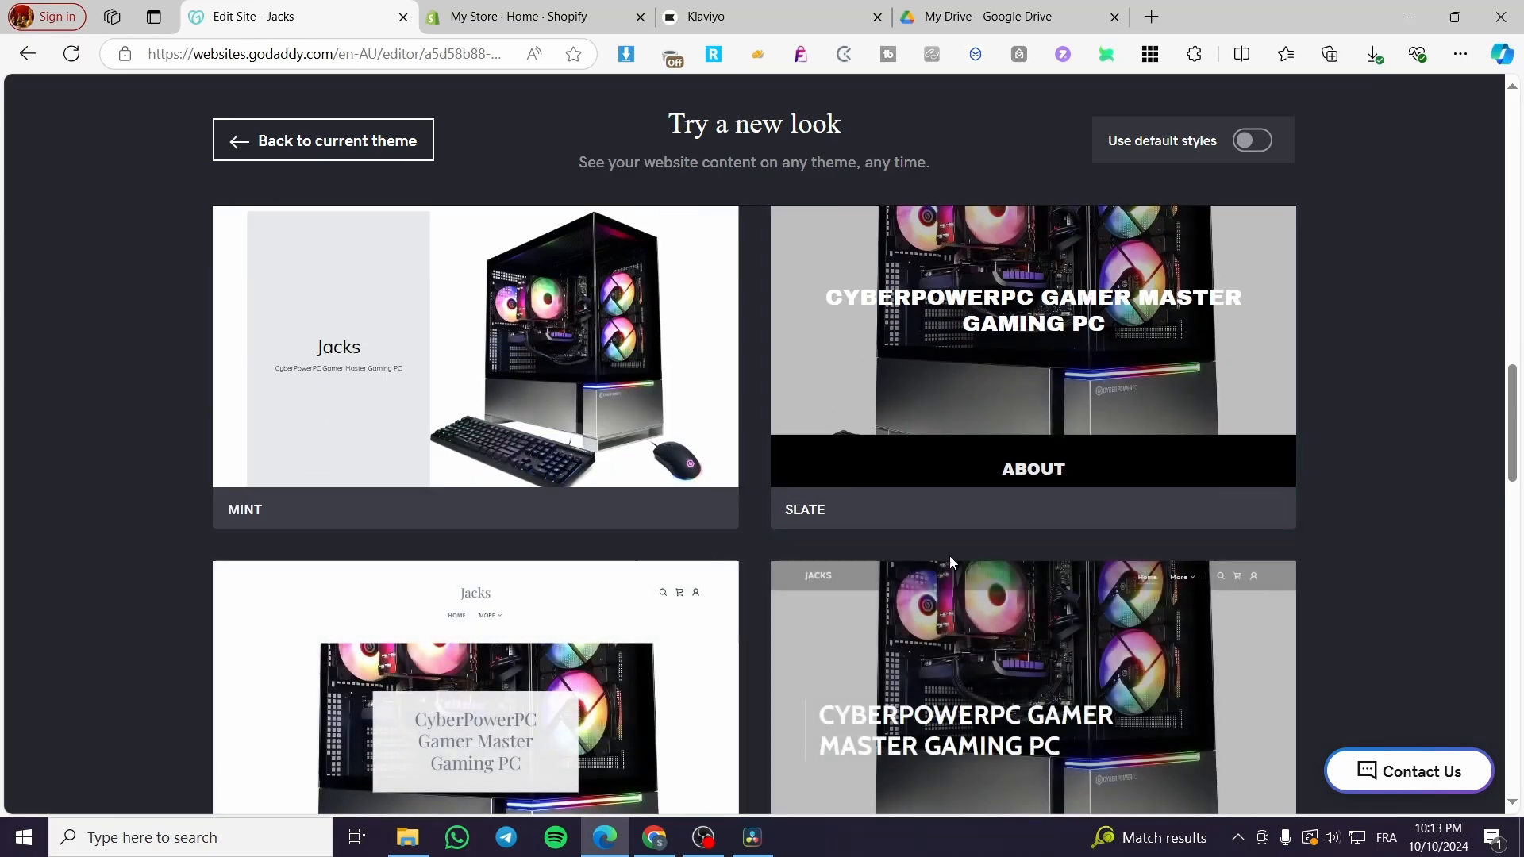
scroll(593, 552, down, 2)
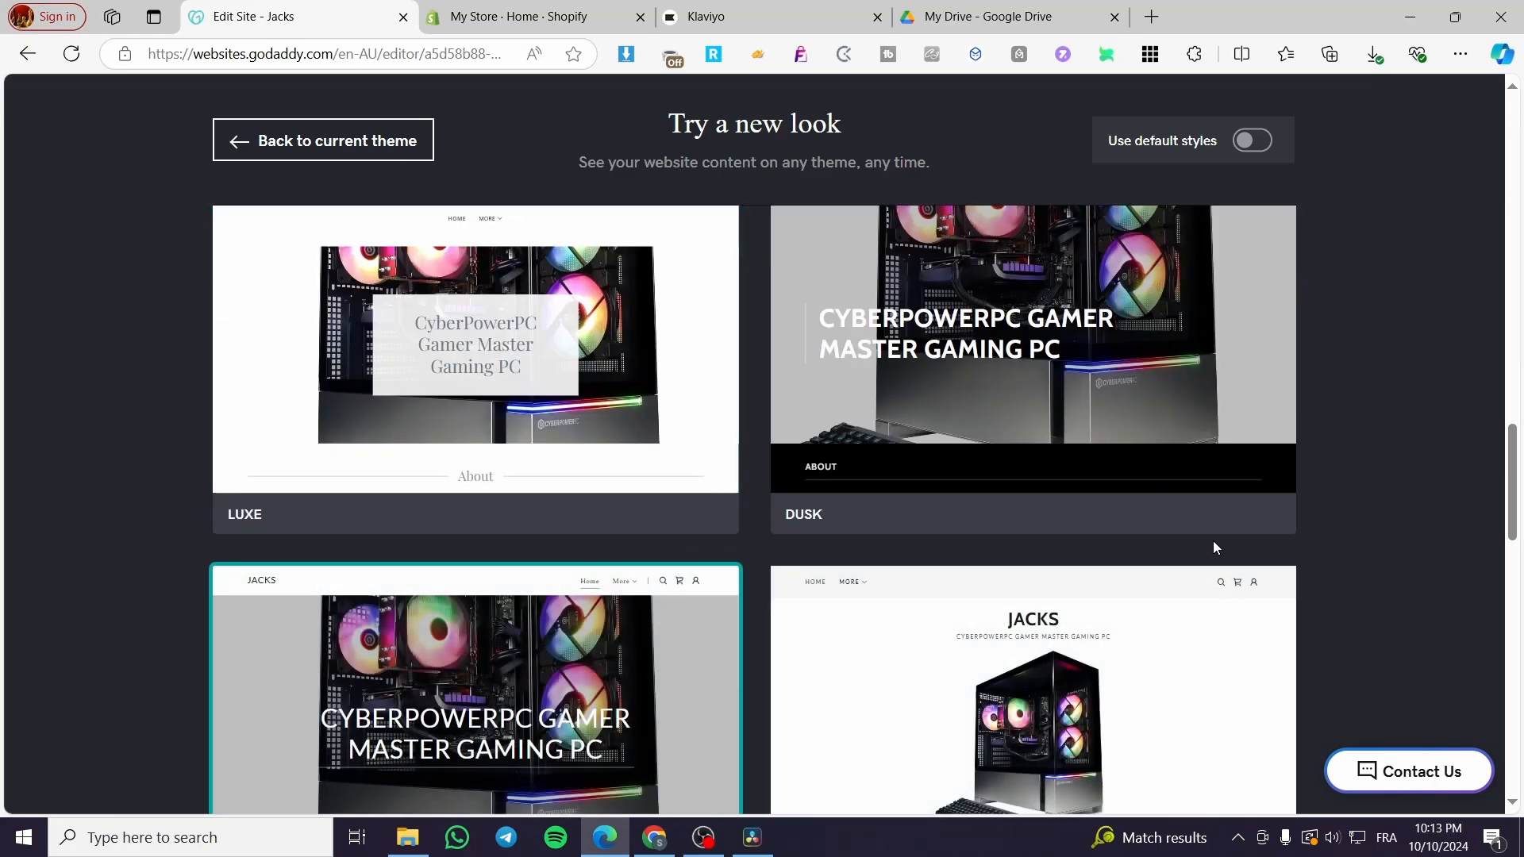
scroll(1213, 541, down, 4)
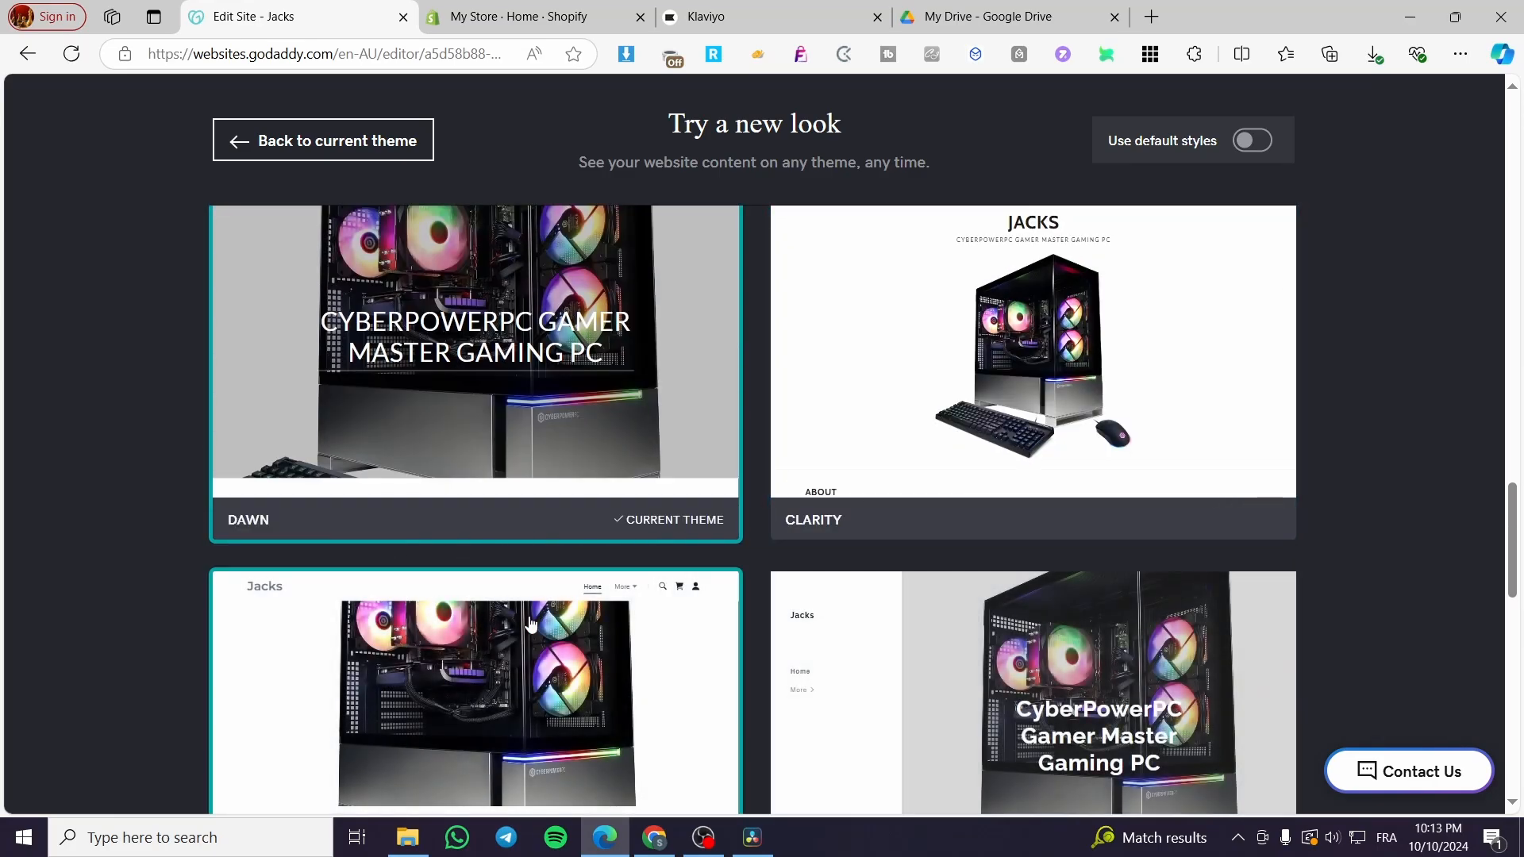
mouse_move(1088, 466)
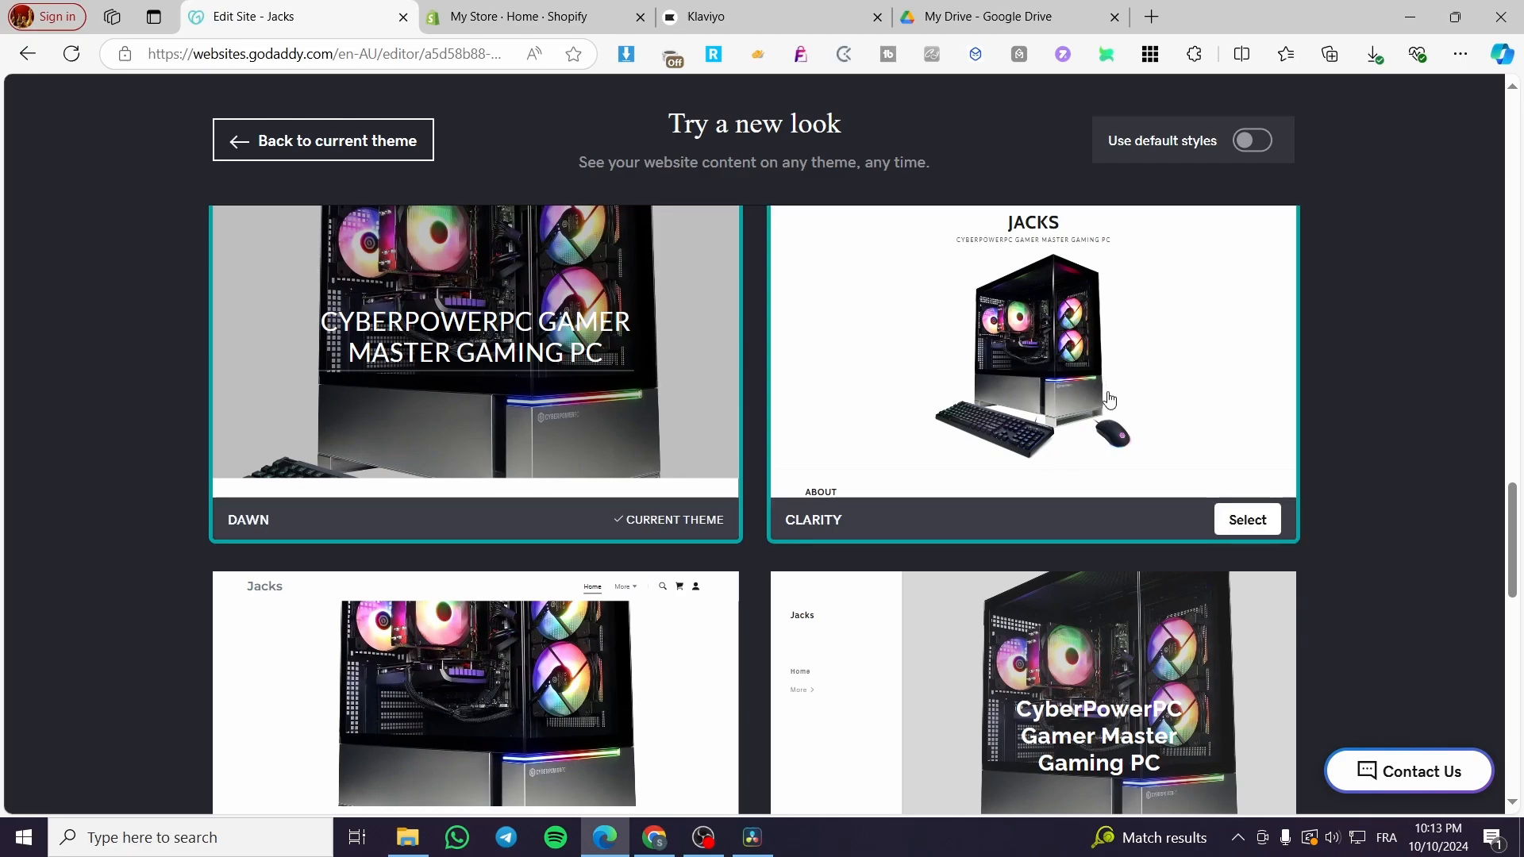
scroll(1110, 399, down, 3)
scroll(460, 485, down, 3)
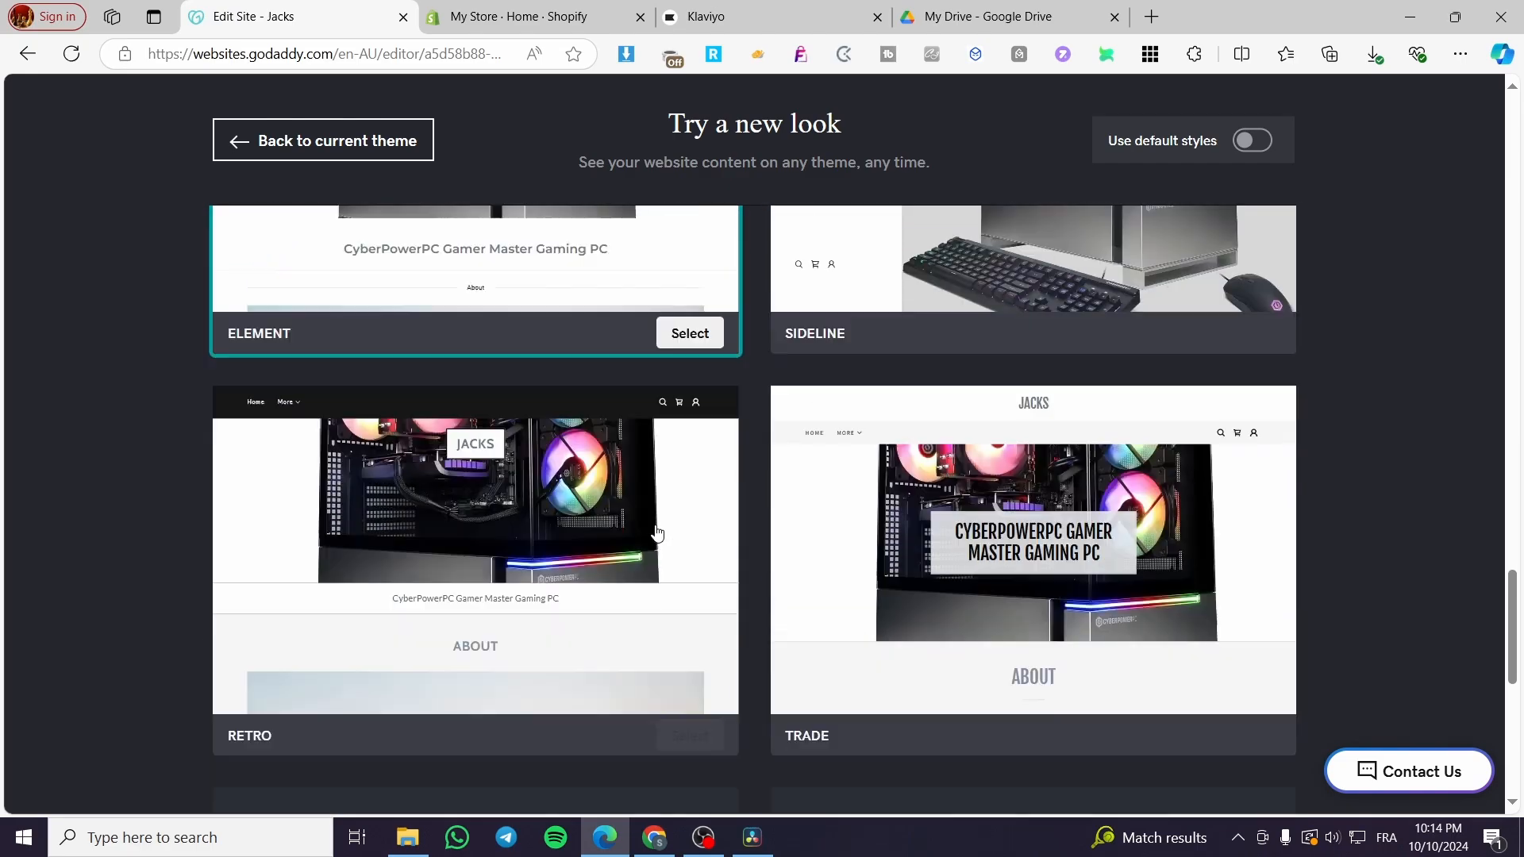
scroll(657, 533, up, 6)
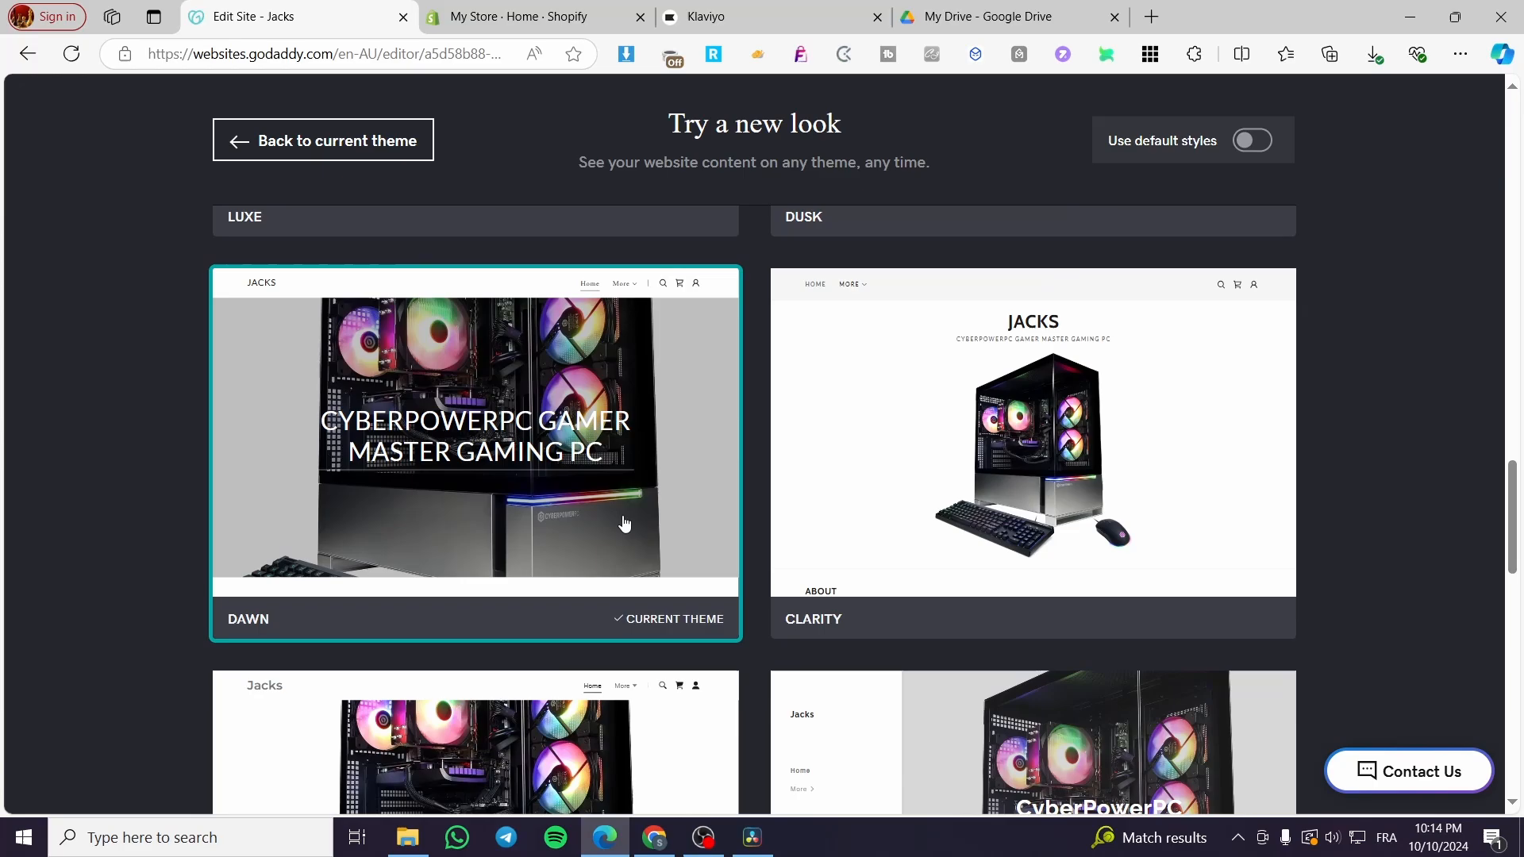
mouse_move(1084, 534)
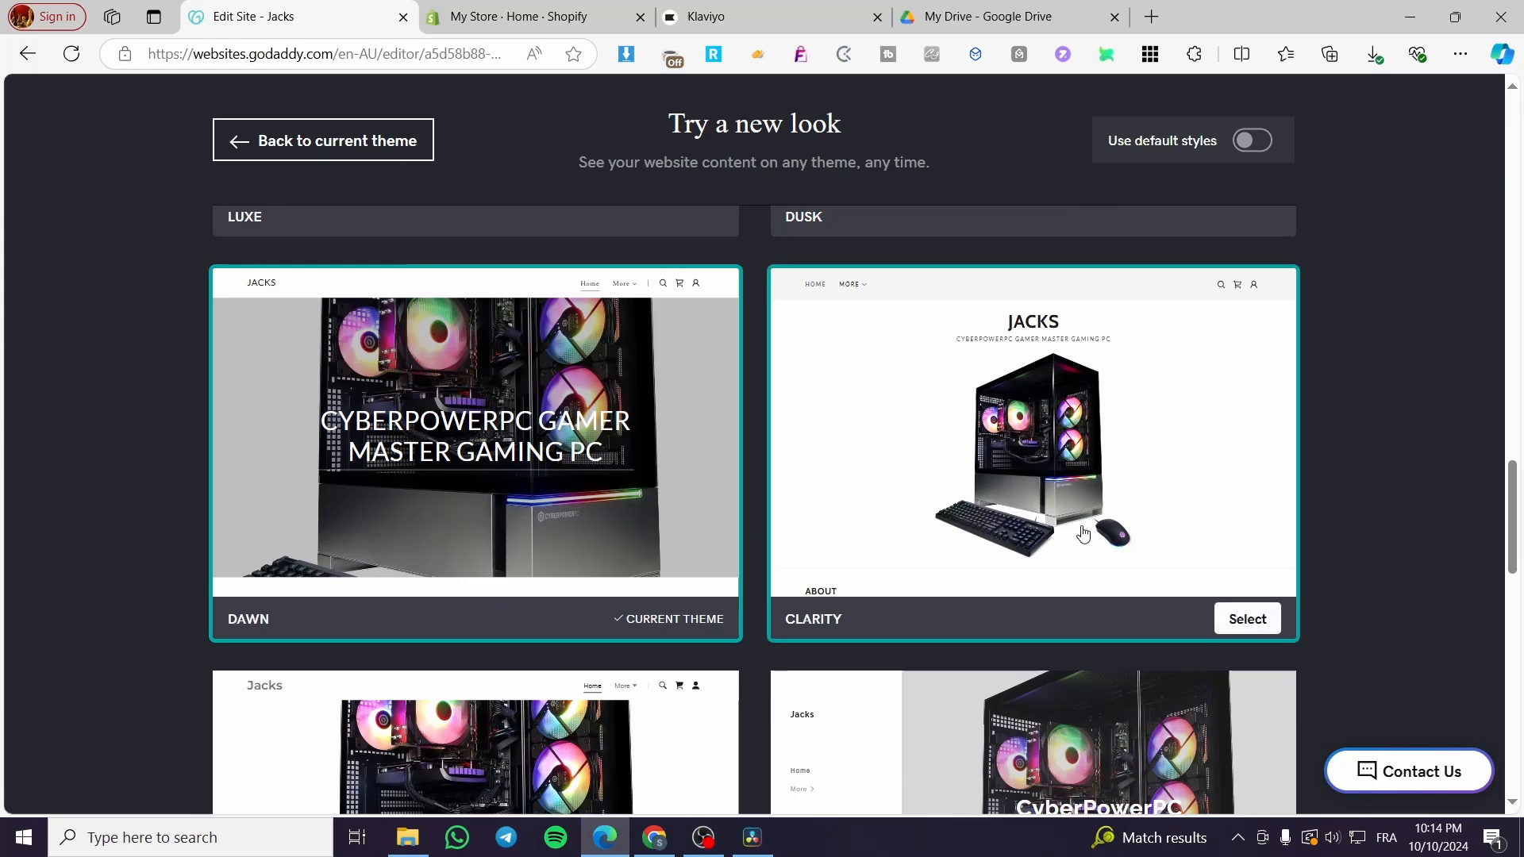
Apply the Clarity theme to the site from the gallery of alternative themes.
click(1261, 621)
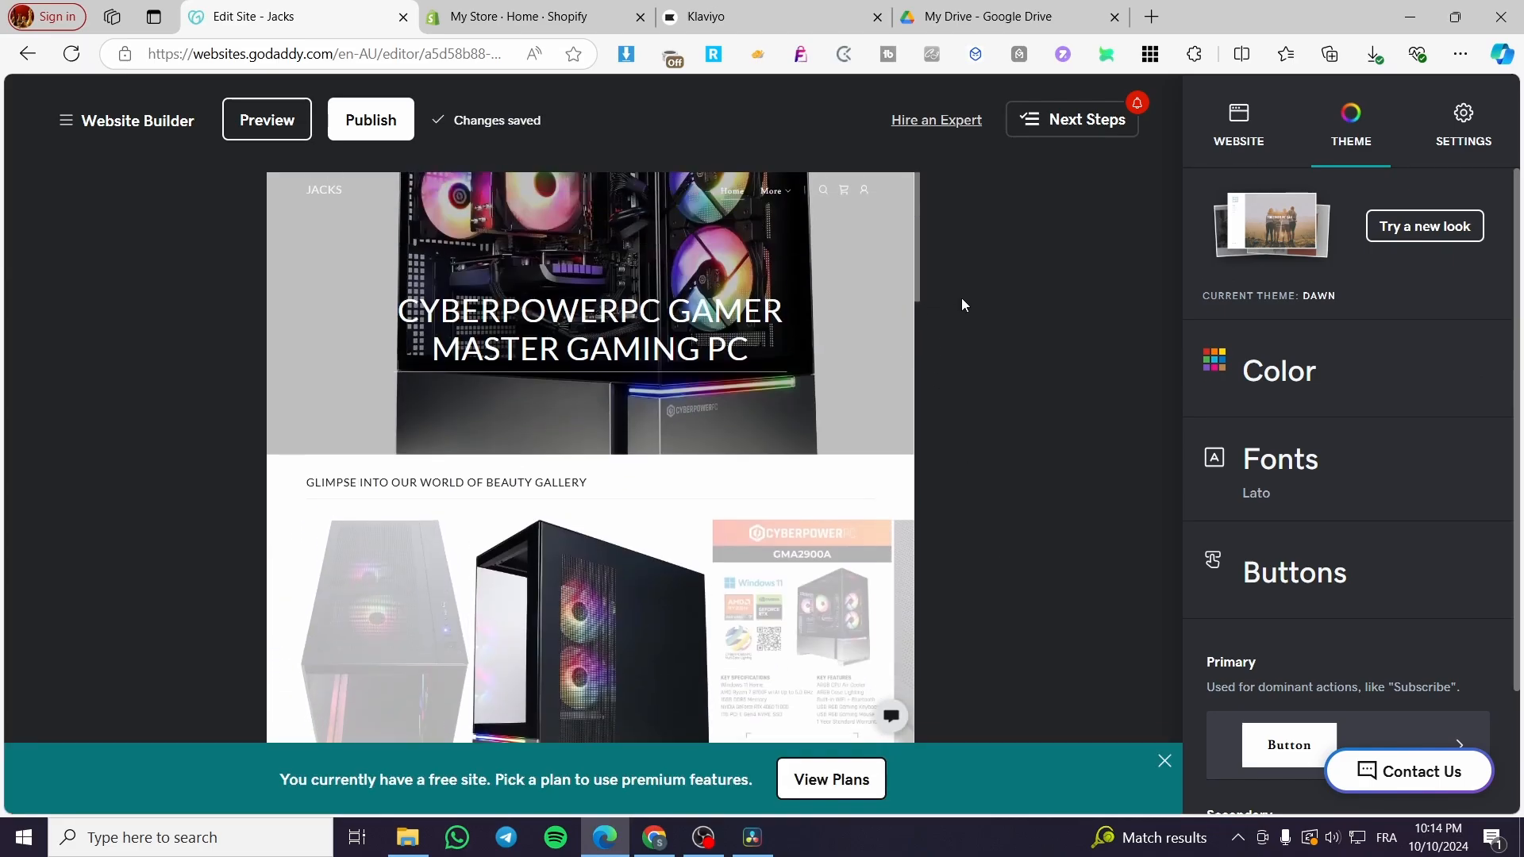
click(1439, 243)
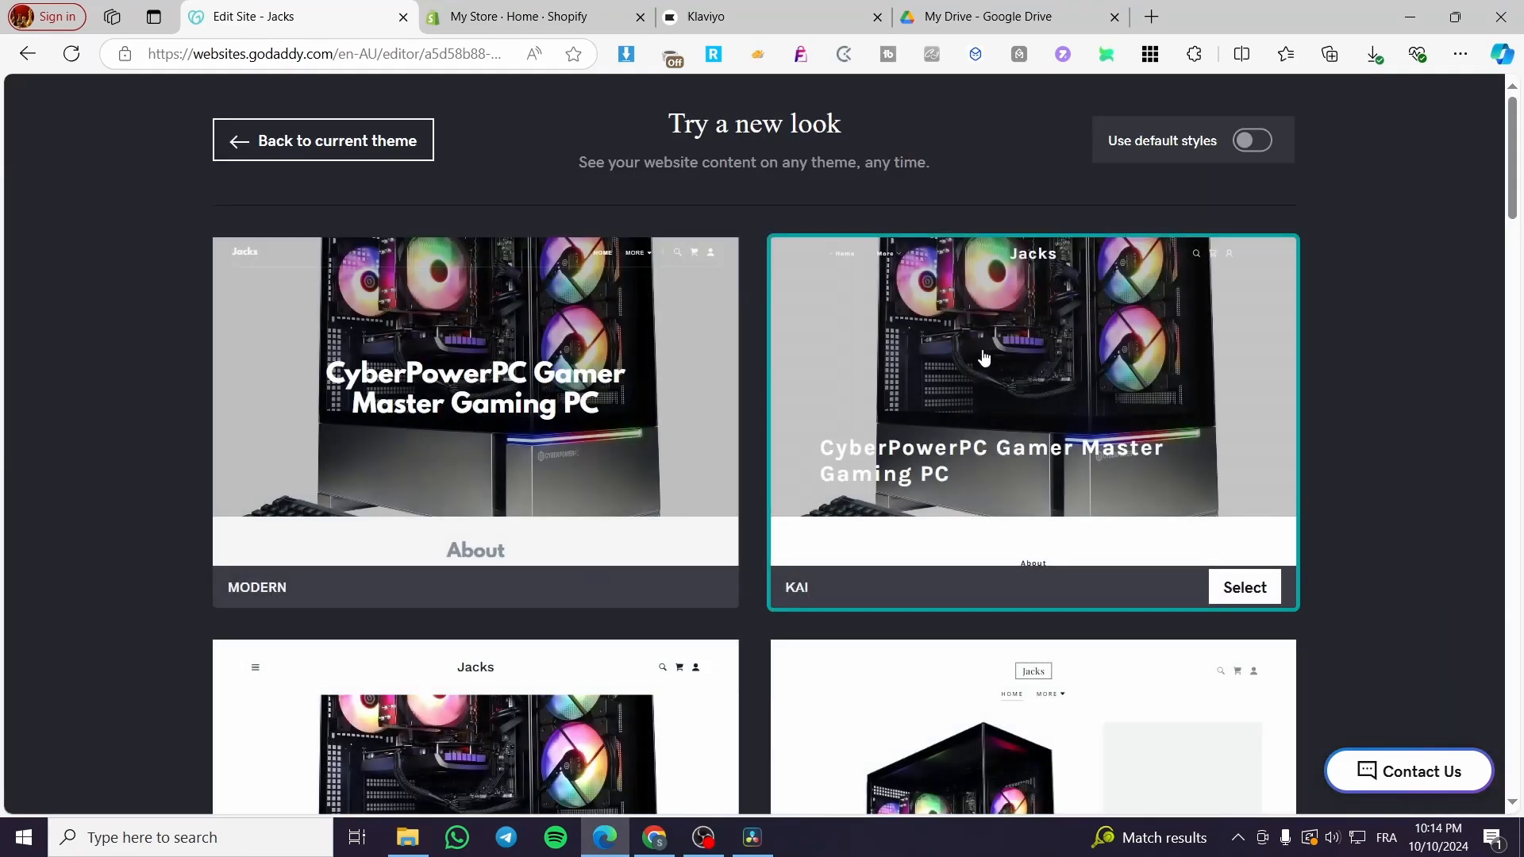
scroll(1078, 452, down, 10)
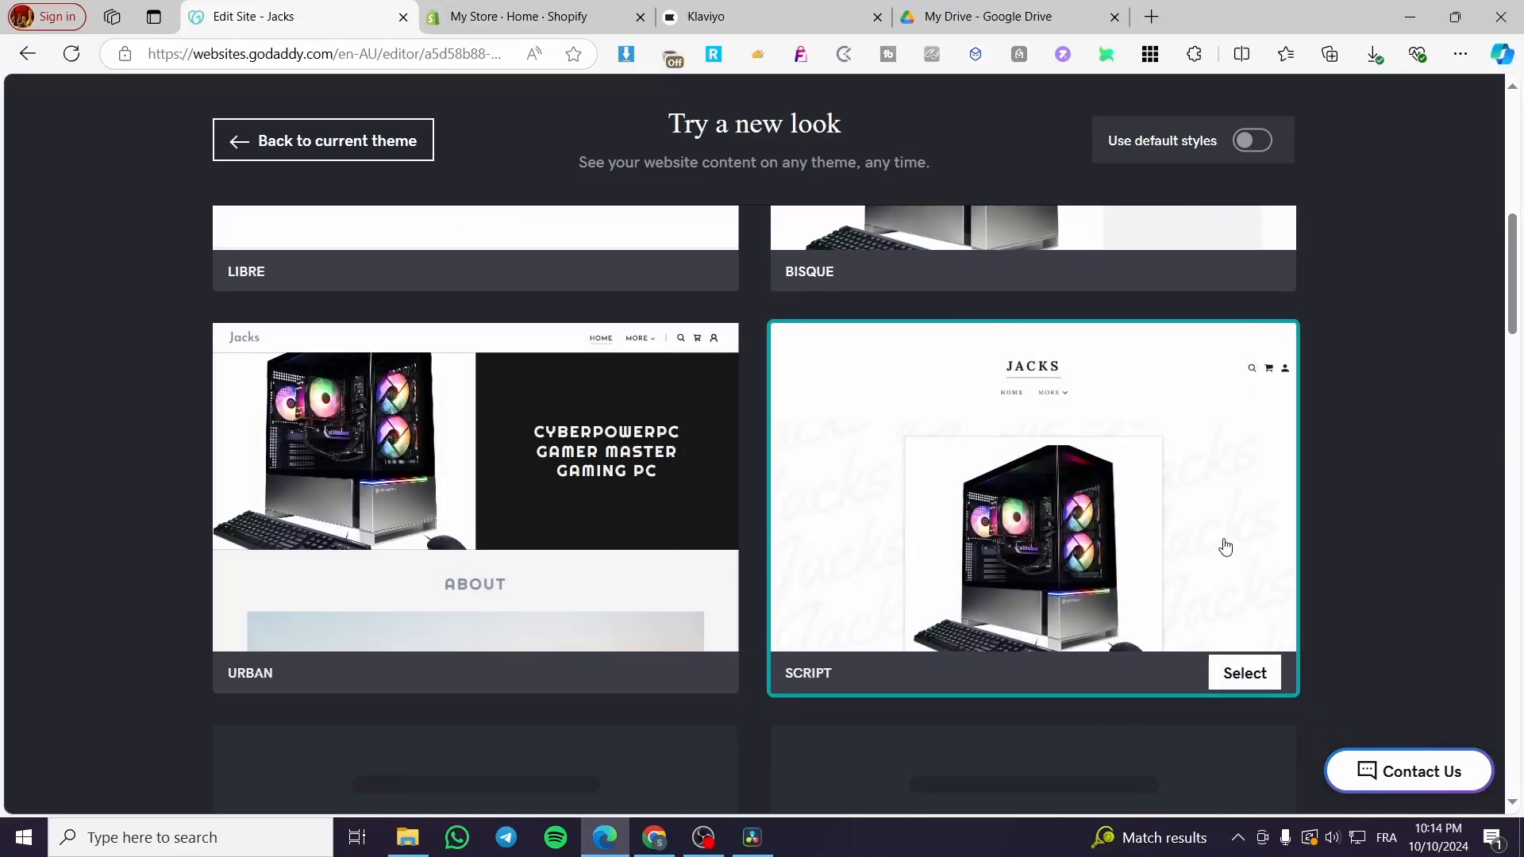
scroll(1252, 605, down, 4)
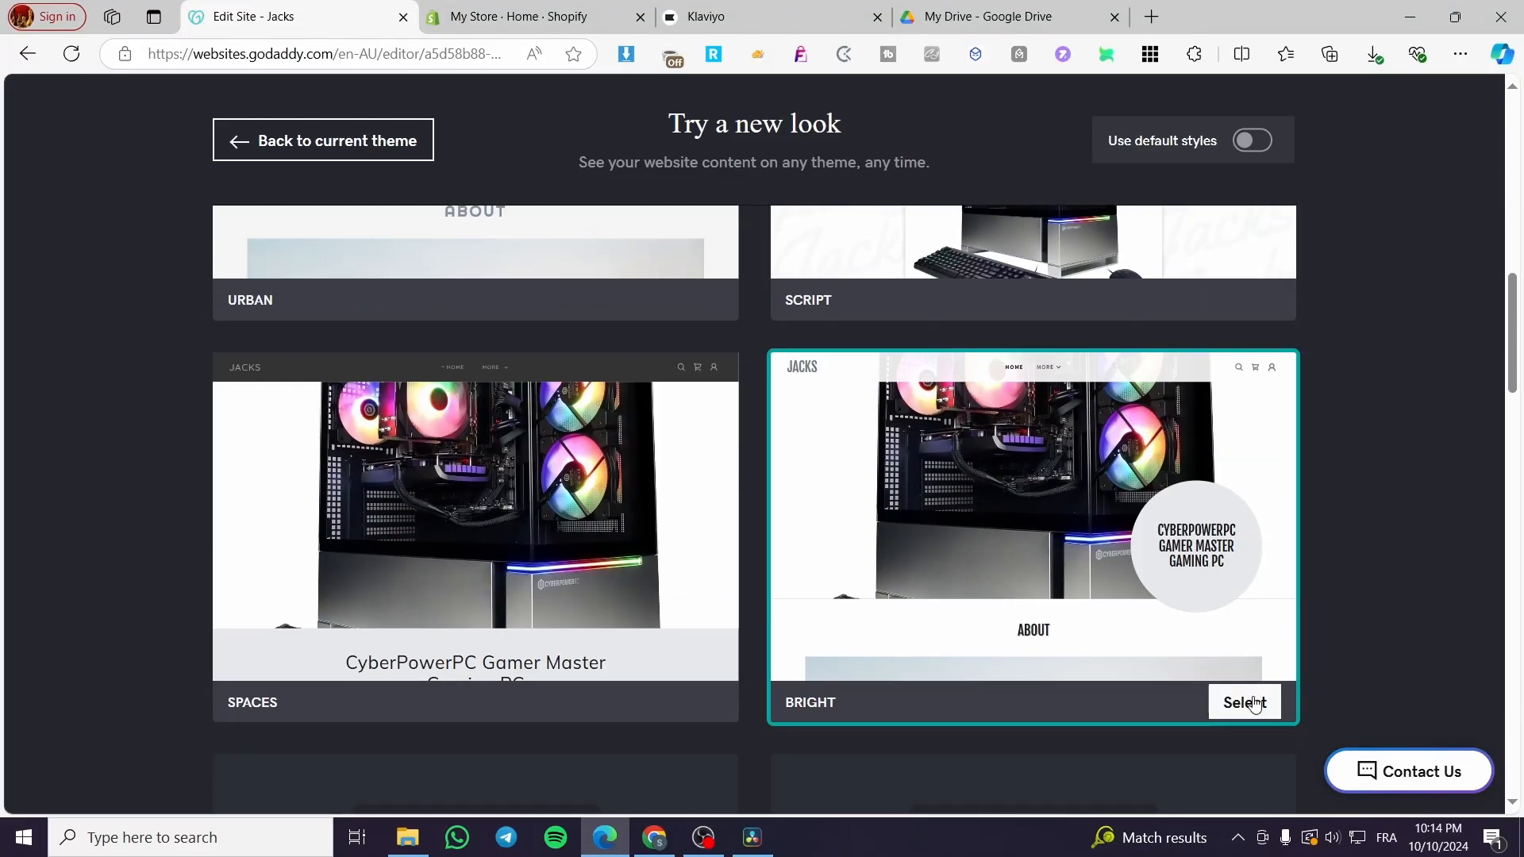
scroll(1252, 708, down, 6)
scroll(1241, 687, down, 4)
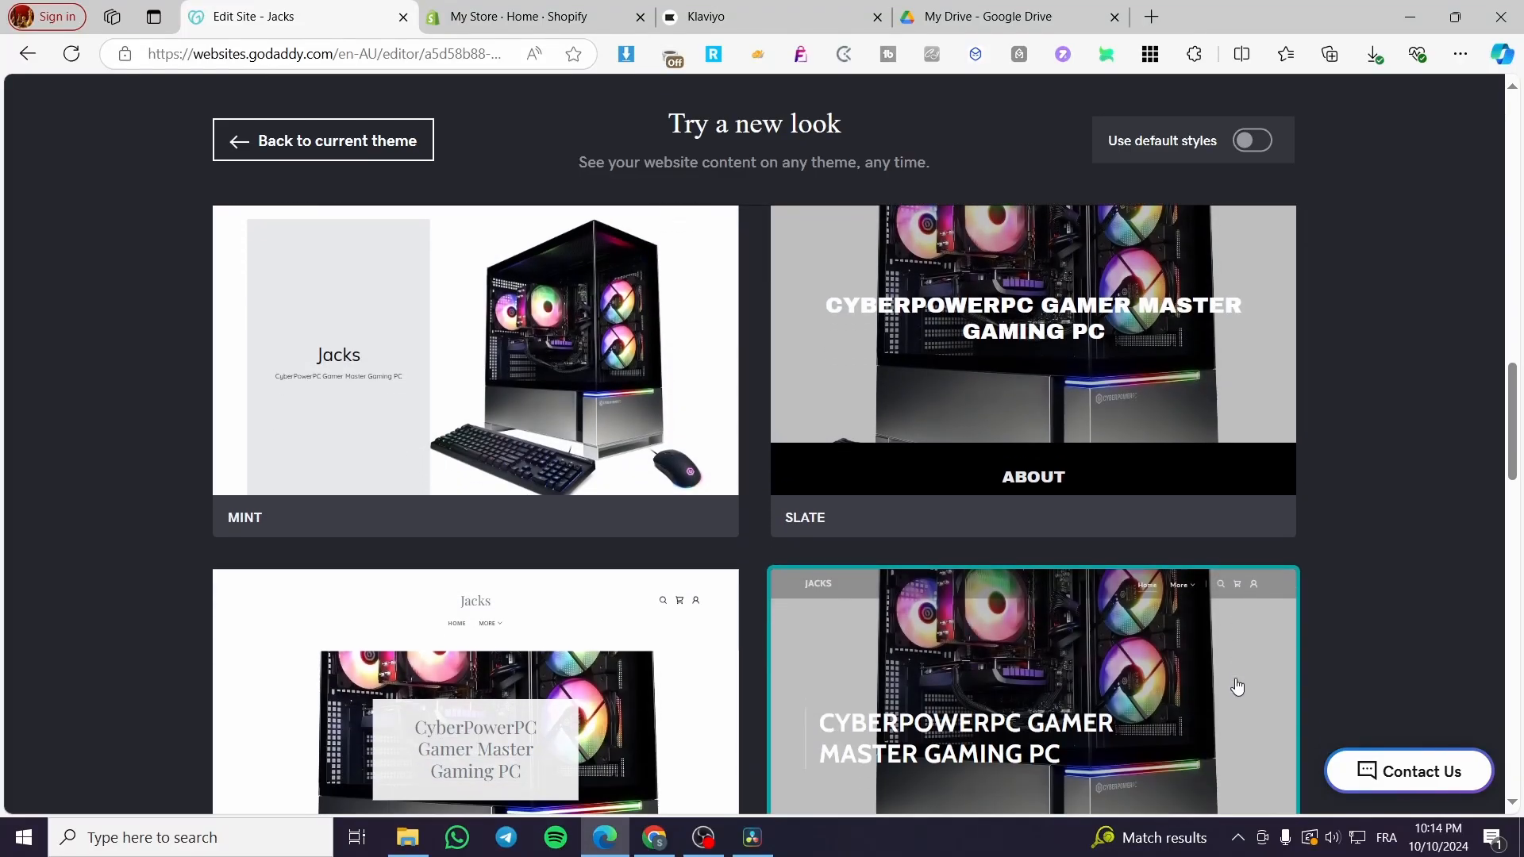
scroll(1236, 687, down, 1)
scroll(1227, 679, down, 5)
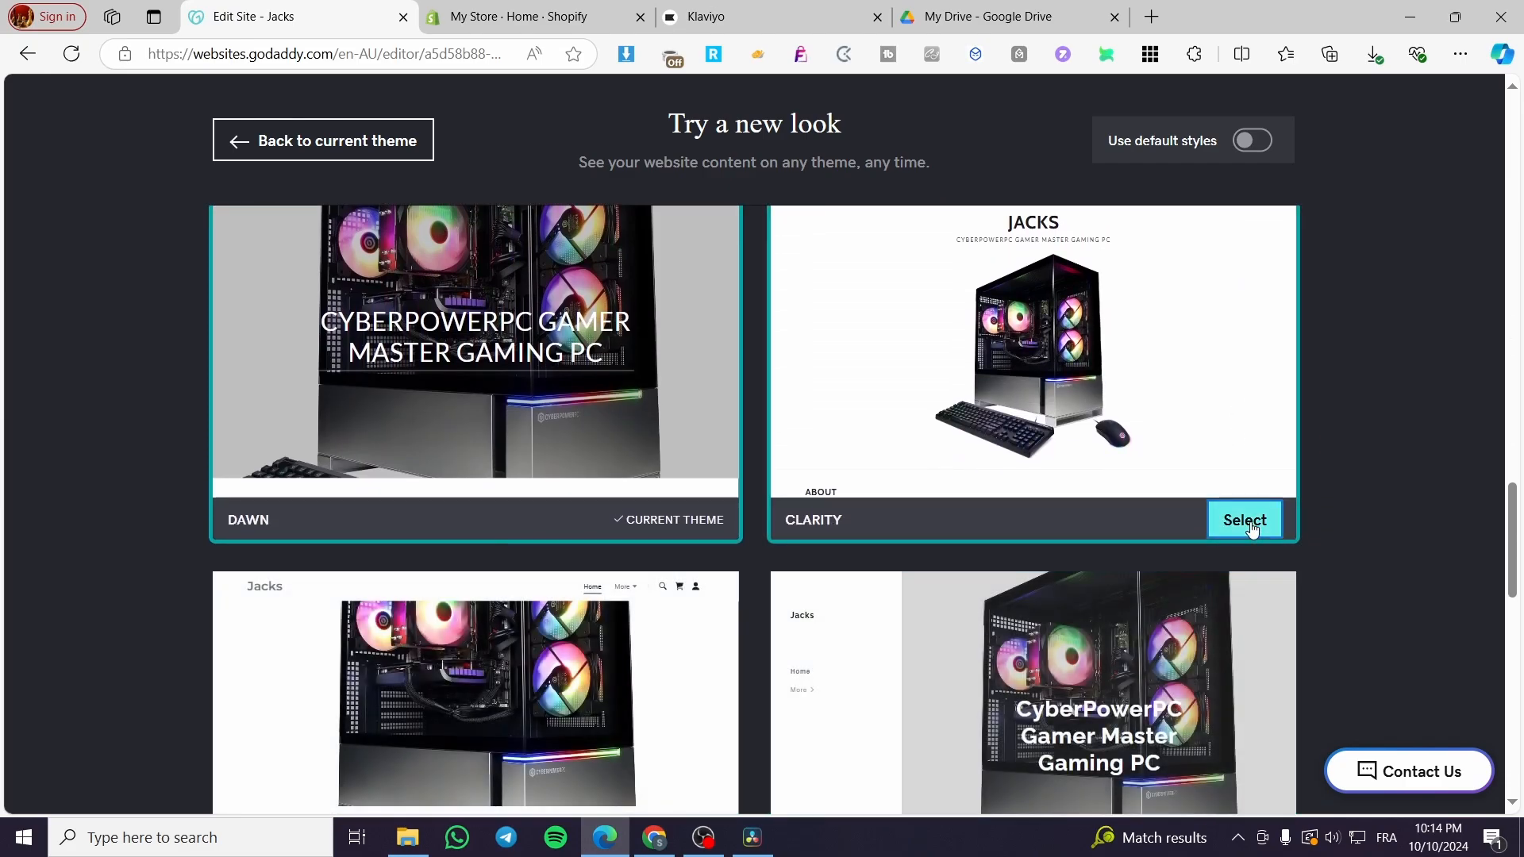
click(1245, 521)
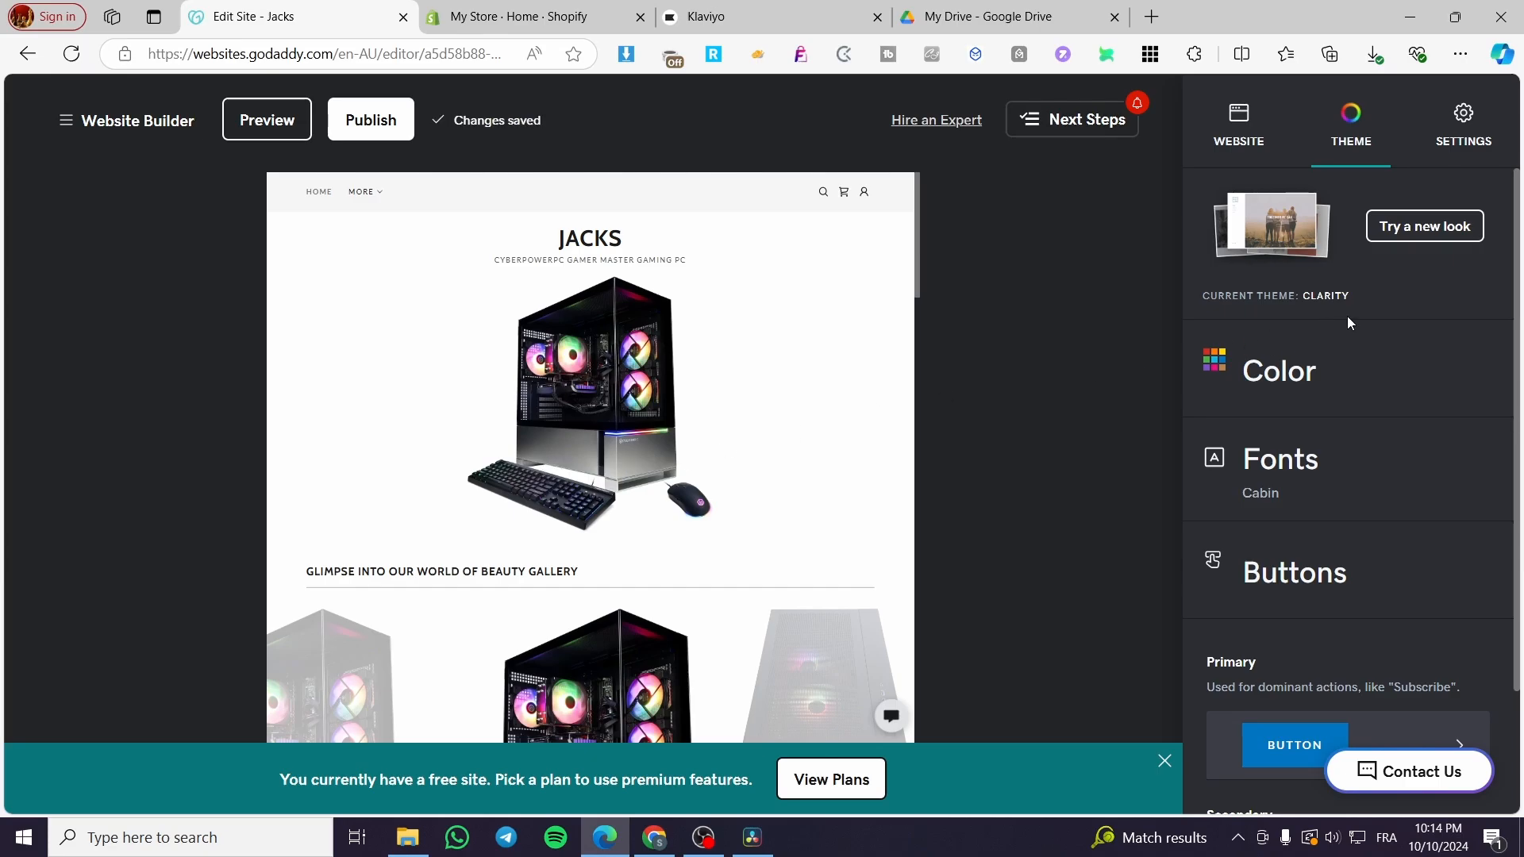
Check the current theme's name, look through its color options, and open its font options to view the pairings.
double_click(1308, 299)
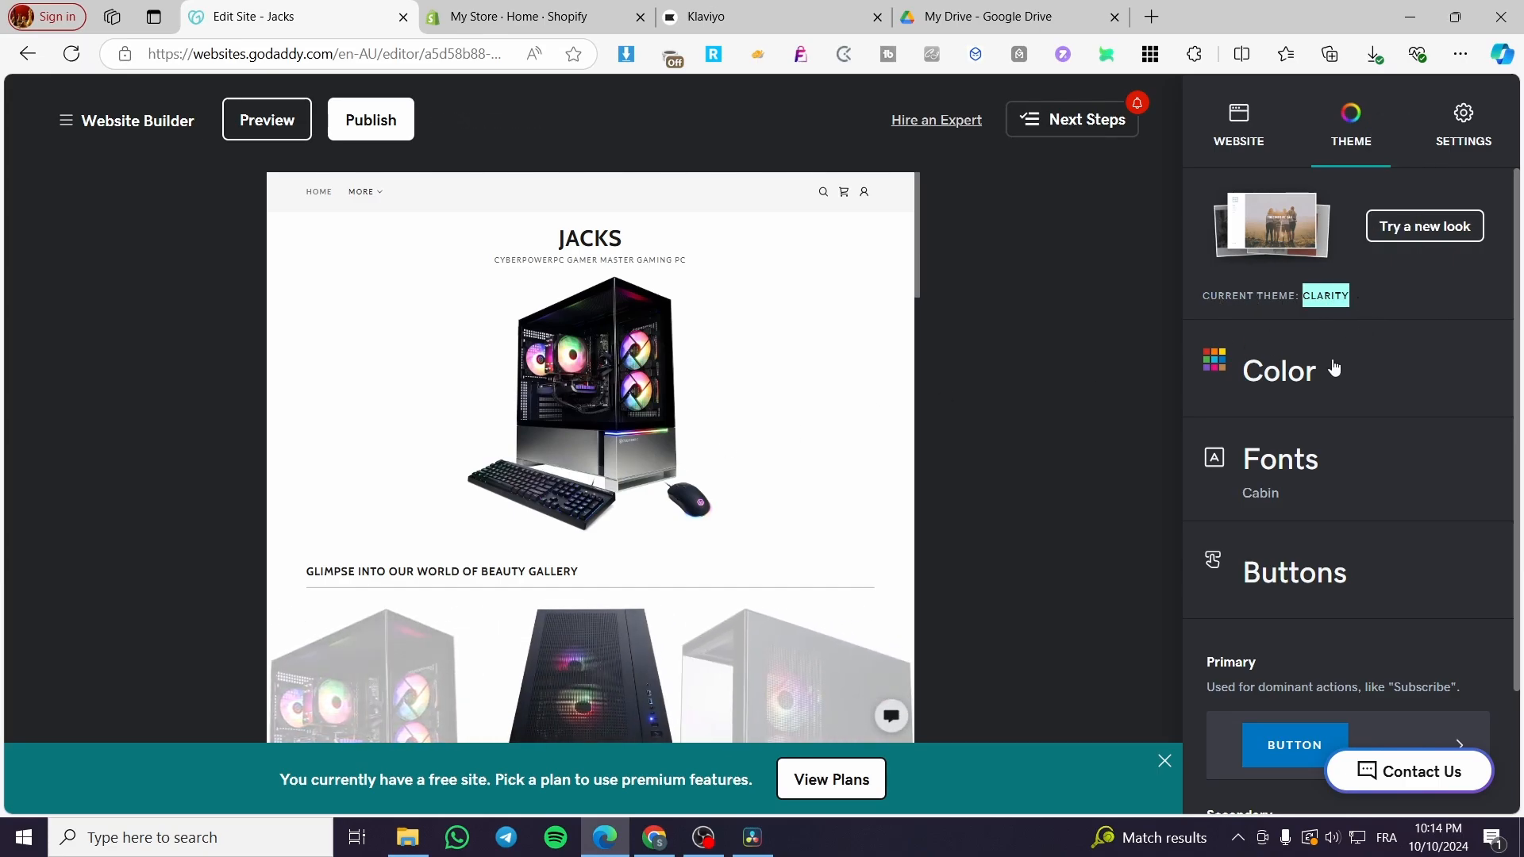
scroll(1333, 461, down, 2)
scroll(1338, 482, up, 2)
scroll(1295, 701, down, 1)
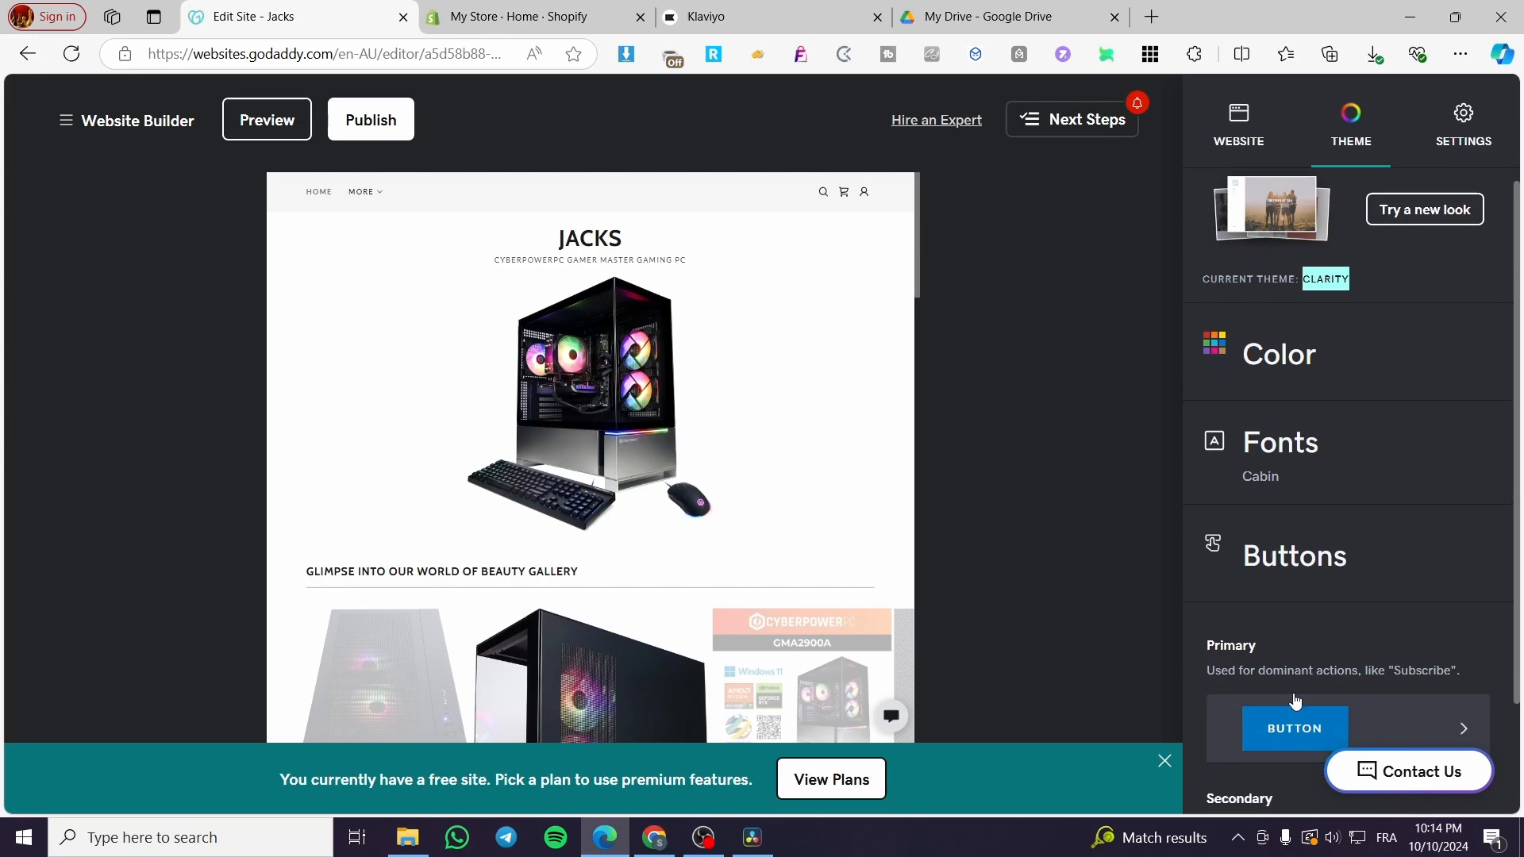
scroll(1295, 701, down, 2)
click(1343, 218)
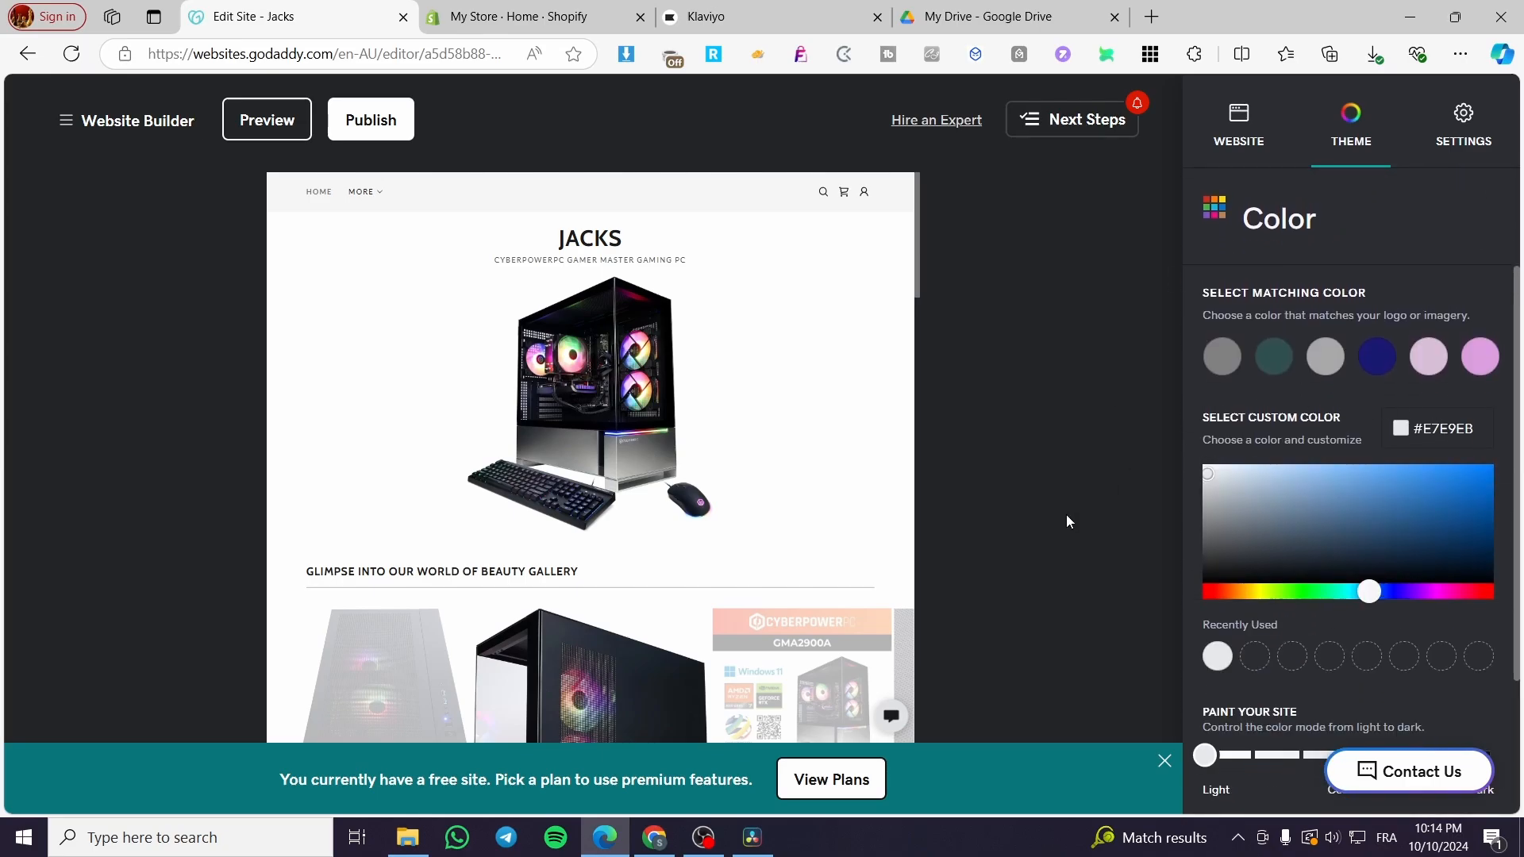
scroll(1334, 571, down, 3)
click(1299, 653)
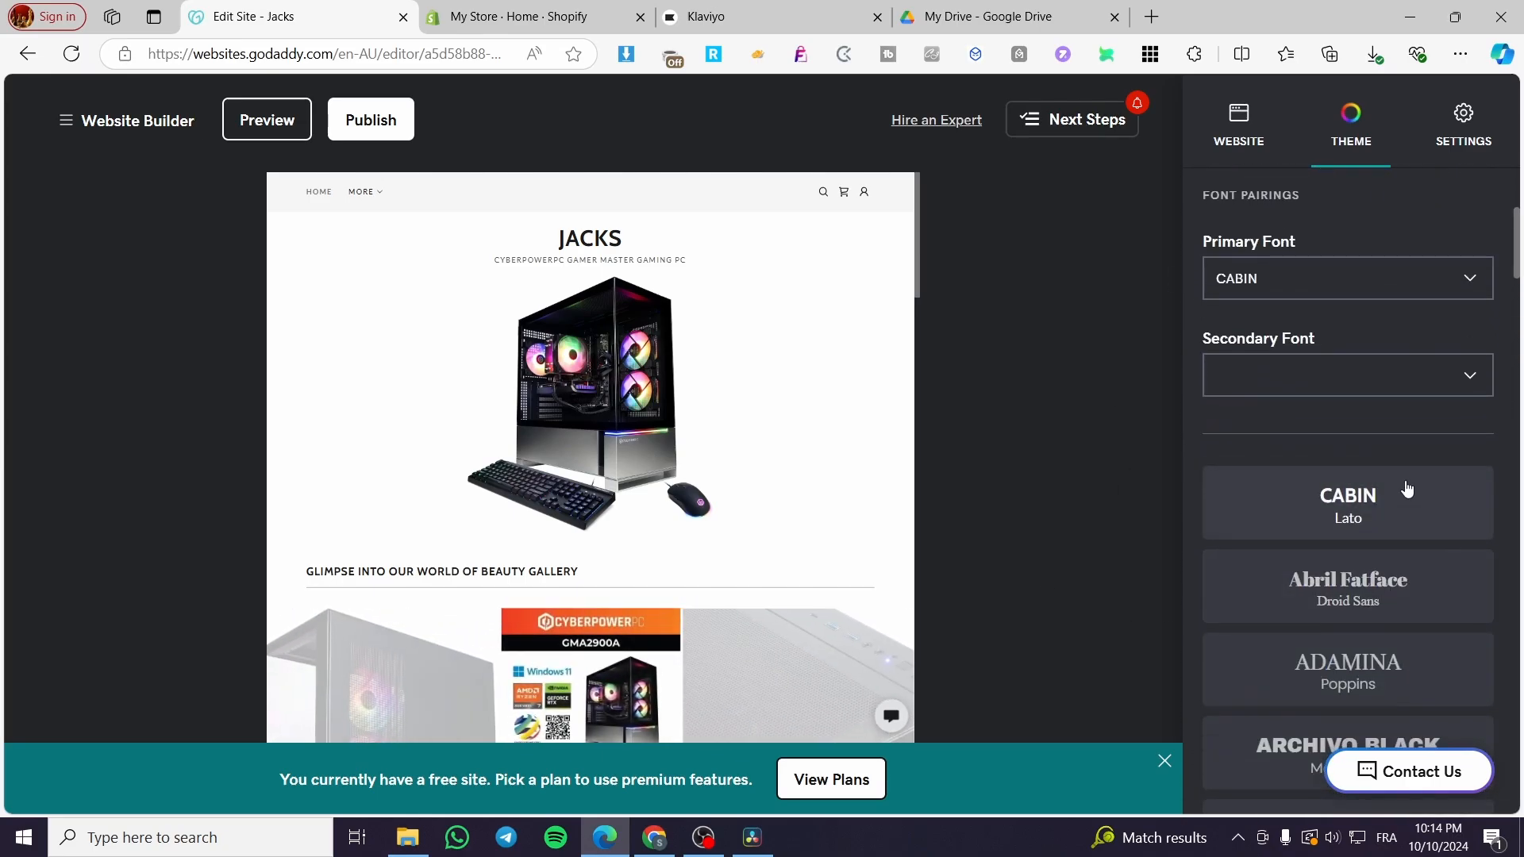